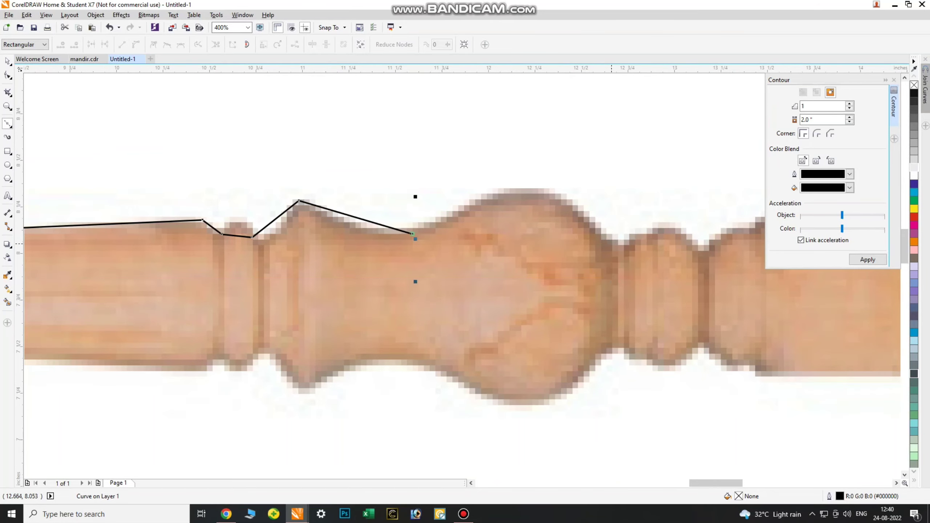
# - Extend the straight-segment outline along the upper edge past the bulb and beads to the far corner of the plain square end
pyautogui.click(604, 239)
pyautogui.click(640, 235)
pyautogui.click(698, 242)
pyautogui.scroll(-2, 695, 242)
pyautogui.scroll(2, 761, 230)
pyautogui.scroll(-1, 777, 270)
pyautogui.scroll(1, 661, 255)
pyautogui.click(662, 256)
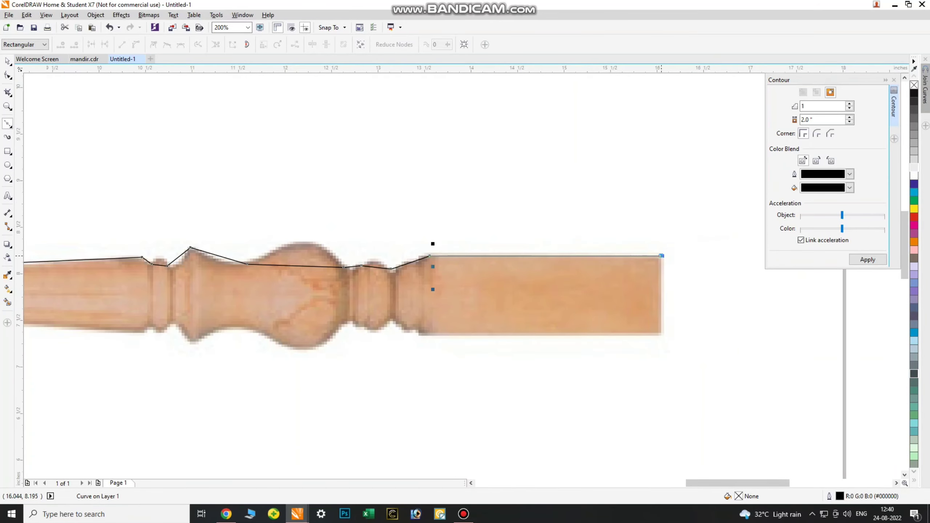
pyautogui.press('space')
# - Bend the outline segment over the rounded knob into an arc following the photo's upper edge
pyautogui.scroll(-3, 615, 337)
pyautogui.scroll(3, 479, 335)
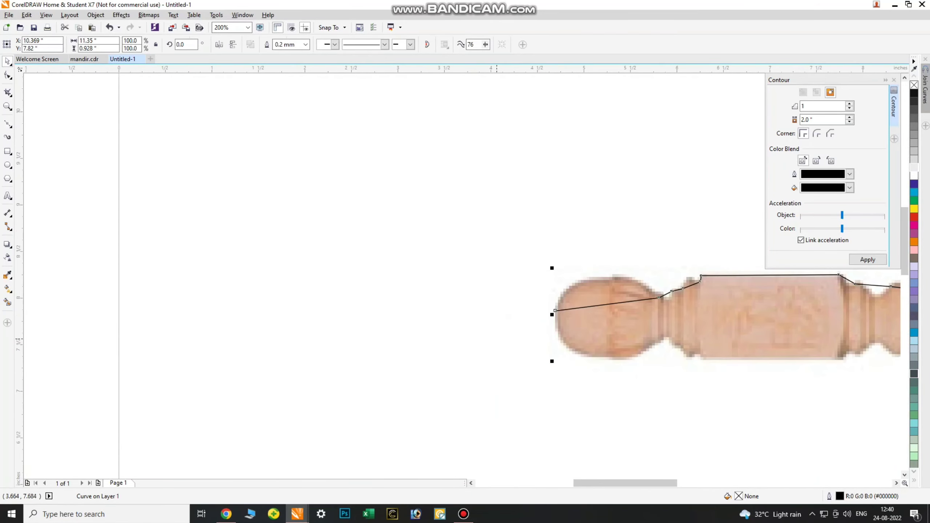
pyautogui.click(7, 75)
pyautogui.scroll(-2, 495, 294)
pyautogui.scroll(4, 517, 293)
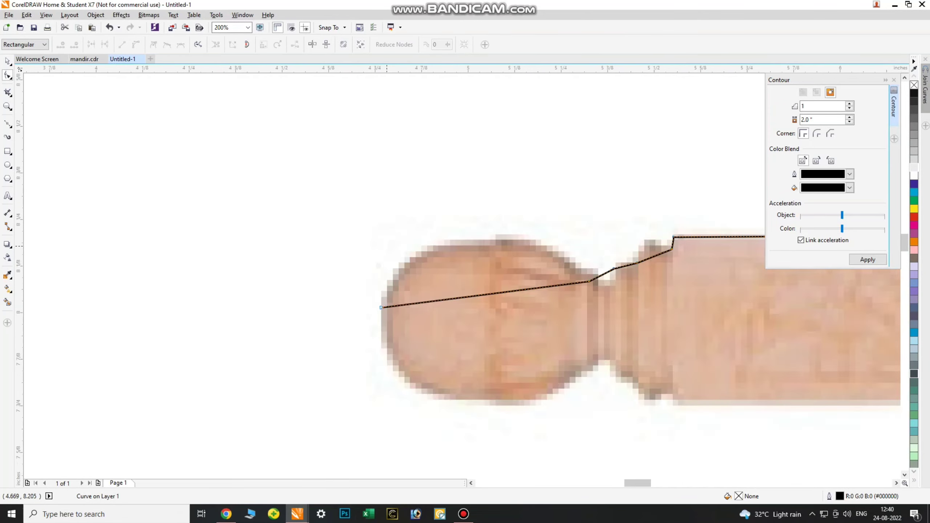
pyautogui.scroll(-2, 512, 265)
pyautogui.moveTo(574, 347); pyautogui.dragTo(471, 225)
pyautogui.scroll(1, 482, 290)
pyautogui.scroll(-1, 694, 311)
pyautogui.scroll(2, 805, 291)
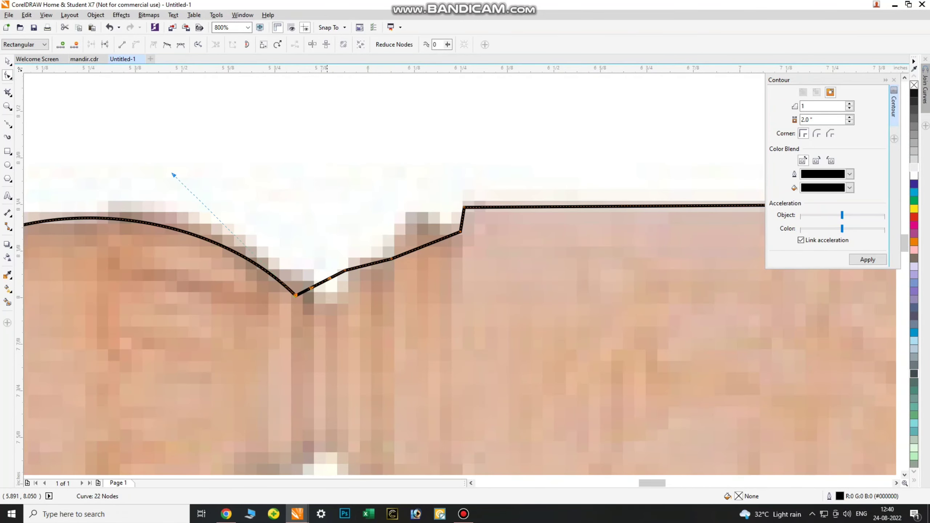
# - Curve the neck and bead segments beside the knob and adjust the adjoining block's corner nodes and upper edge to the photo
pyautogui.moveTo(345, 270); pyautogui.dragTo(348, 298)
pyautogui.moveTo(419, 247); pyautogui.dragTo(409, 226)
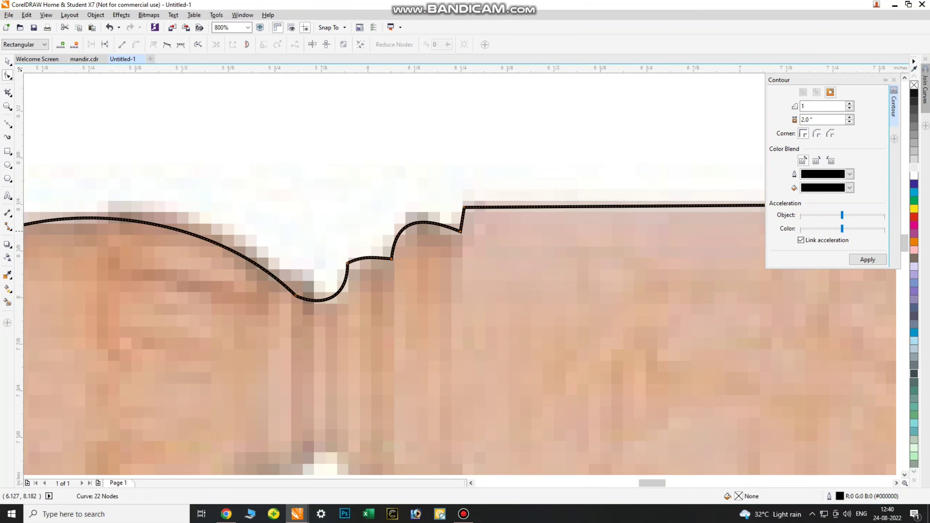
pyautogui.moveTo(464, 207); pyautogui.dragTo(465, 197)
pyautogui.moveTo(460, 232); pyautogui.dragTo(465, 228)
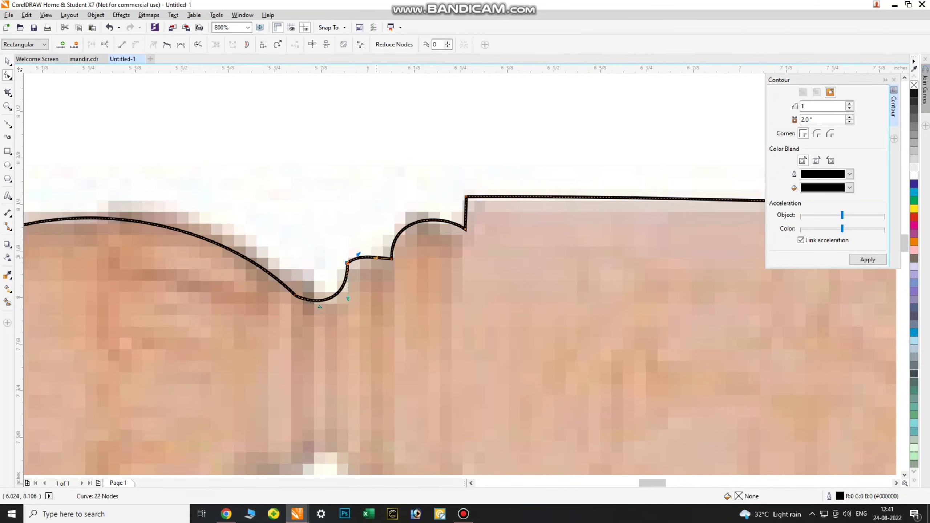
pyautogui.moveTo(376, 257); pyautogui.dragTo(379, 254)
pyautogui.scroll(-1, 347, 281)
pyautogui.scroll(1, 705, 241)
pyautogui.moveTo(104, 236); pyautogui.dragTo(104, 246)
pyautogui.scroll(-1, 359, 230)
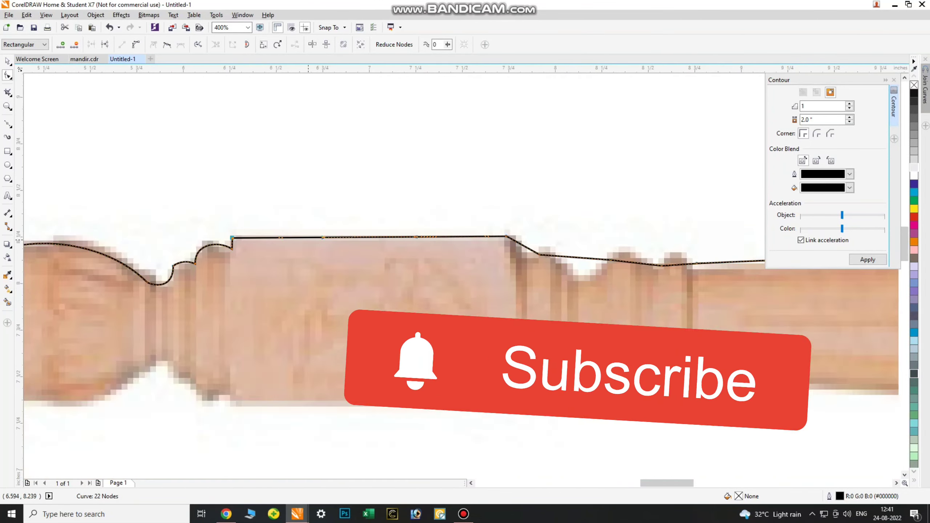
# - Curve the outline at the block's far end into a rounded shoulder followed by a cove
pyautogui.scroll(1, 588, 271)
pyautogui.moveTo(455, 219); pyautogui.dragTo(455, 247)
pyautogui.hotkey('ctrl', 'z')
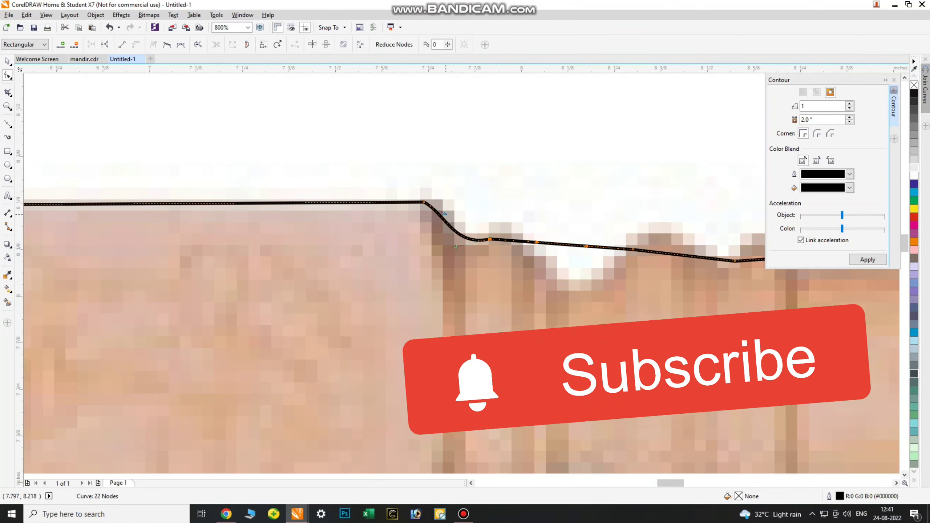
pyautogui.scroll(-2, 465, 204)
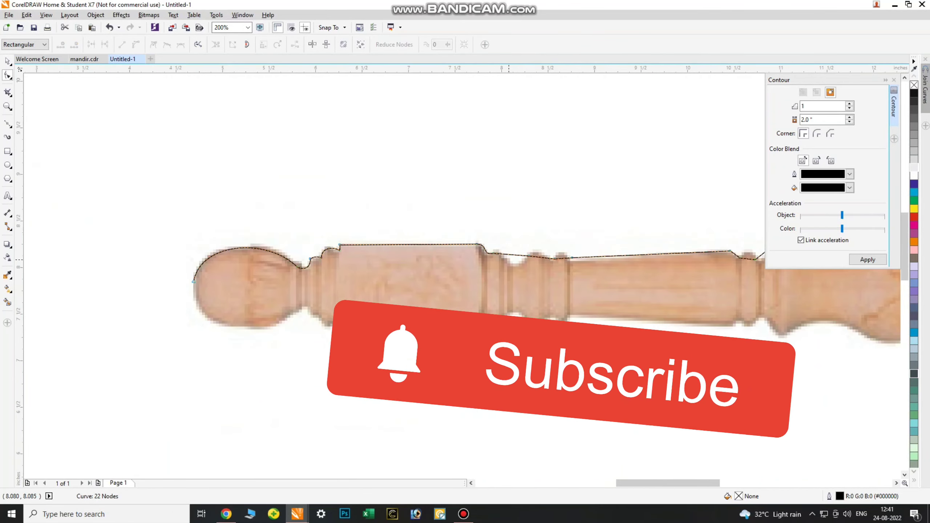
pyautogui.scroll(2, 508, 259)
pyautogui.click(458, 239)
pyautogui.moveTo(554, 247); pyautogui.dragTo(523, 329)
pyautogui.moveTo(505, 243); pyautogui.dragTo(527, 238)
pyautogui.click(602, 250)
# - Bulge the bead after the cove and add nodes to smooth its transitions on both sides
pyautogui.click(458, 240)
pyautogui.moveTo(608, 260); pyautogui.dragTo(482, 253, button='middle')
pyautogui.click(477, 244)
pyautogui.moveTo(510, 247); pyautogui.dragTo(502, 191)
pyautogui.moveTo(476, 243); pyautogui.dragTo(469, 240)
pyautogui.doubleClick(415, 276)
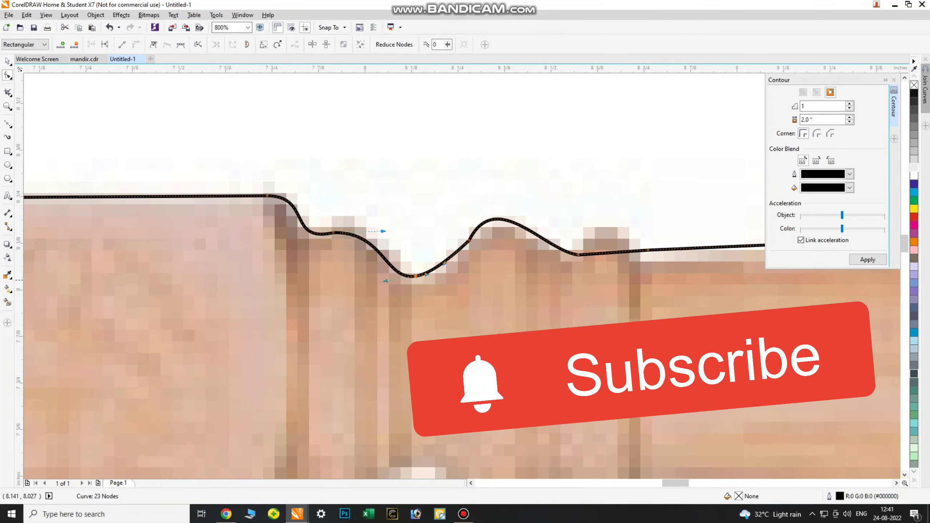
pyautogui.doubleClick(556, 252)
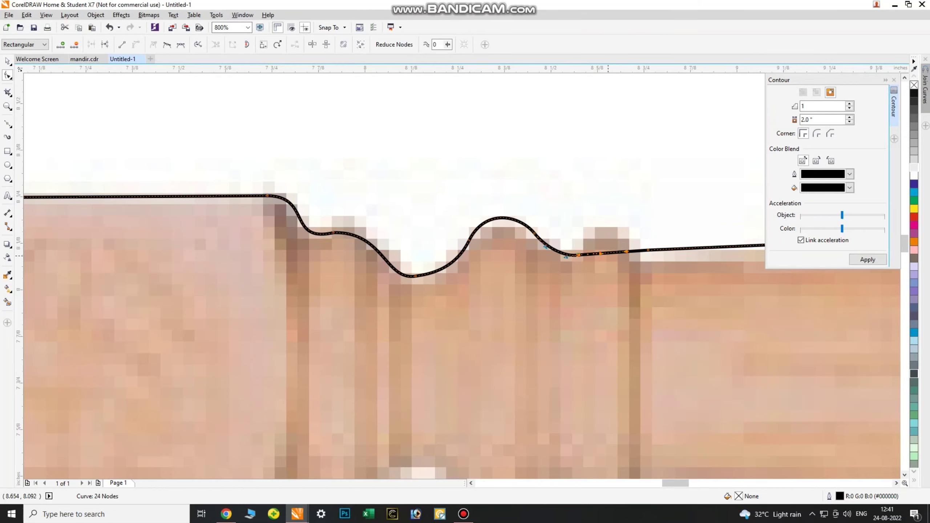
# - Arch the narrow bead before the tapered shaft and lower its end node onto the shaft's starting edge
pyautogui.moveTo(607, 253); pyautogui.dragTo(601, 227)
pyautogui.scroll(-2, 547, 244)
pyautogui.scroll(2, 583, 243)
pyautogui.moveTo(542, 257); pyautogui.dragTo(541, 267)
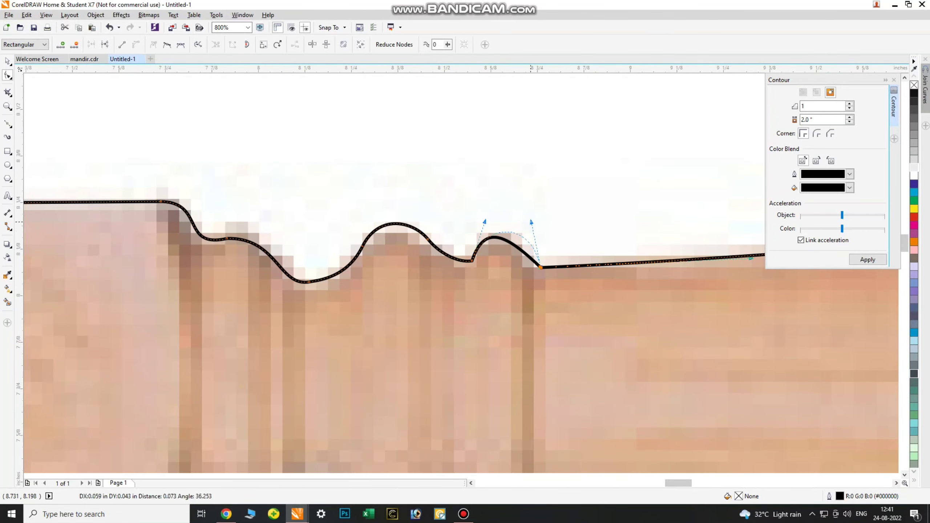
pyautogui.moveTo(530, 221); pyautogui.dragTo(531, 222)
# - Curve the shoulder at the tapered shaft's thick end and arch the adjacent bead, aligning its nodes with the photo
pyautogui.scroll(-2, 531, 222)
pyautogui.scroll(2, 599, 263)
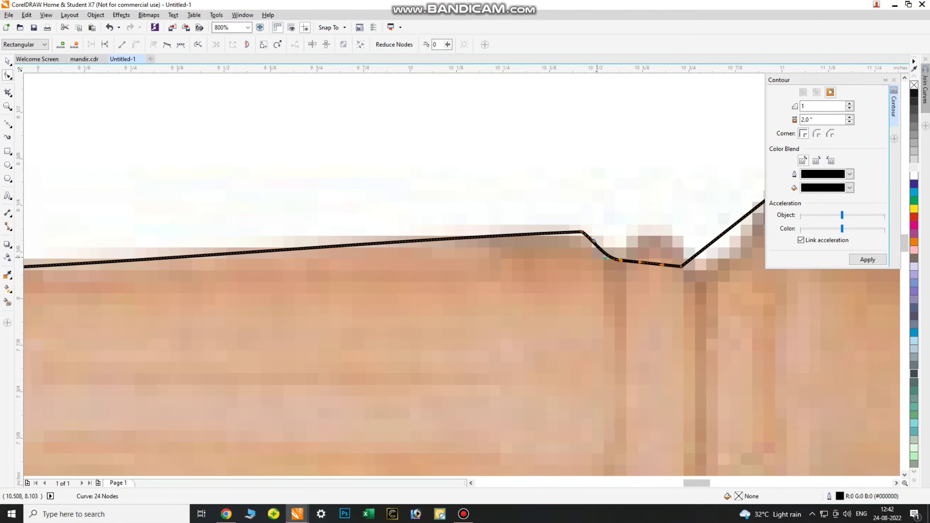
pyautogui.click(594, 241)
pyautogui.moveTo(663, 261); pyautogui.dragTo(679, 238)
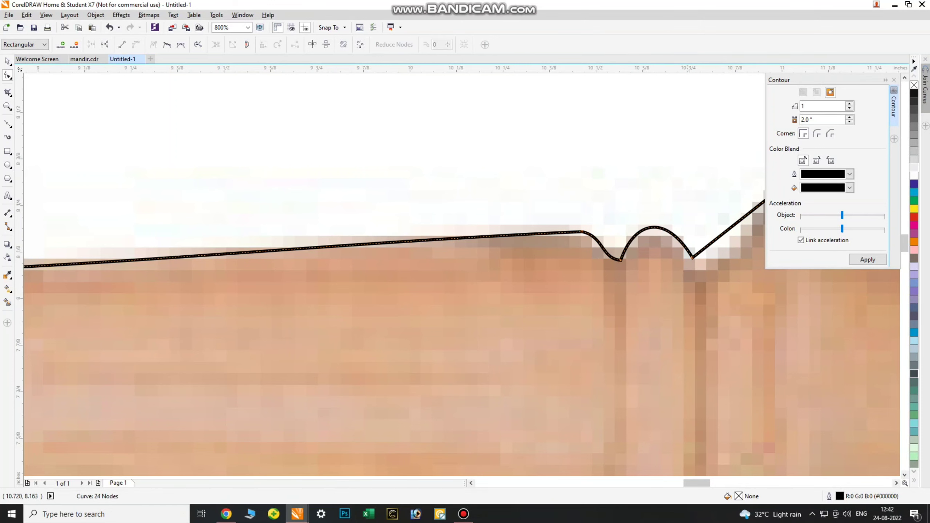
pyautogui.scroll(-2, 641, 221)
pyautogui.scroll(2, 418, 257)
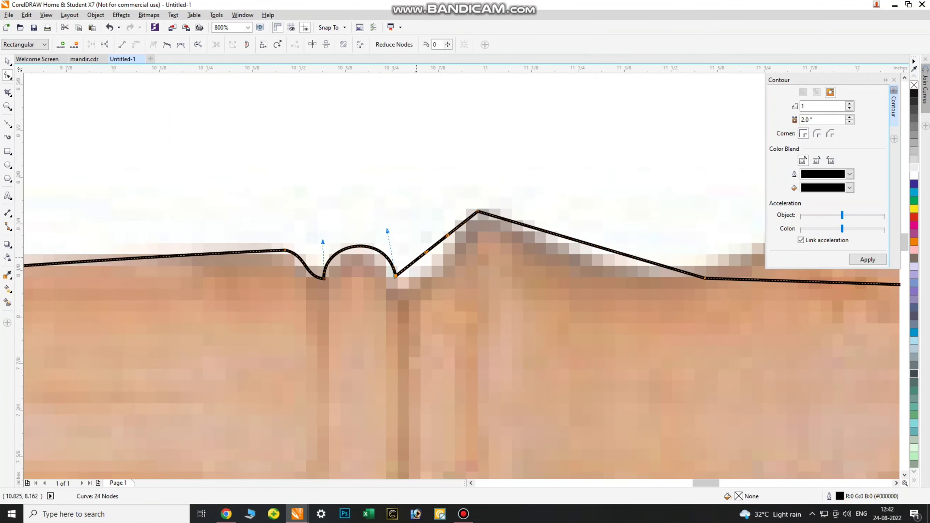
pyautogui.moveTo(331, 278); pyautogui.dragTo(330, 277)
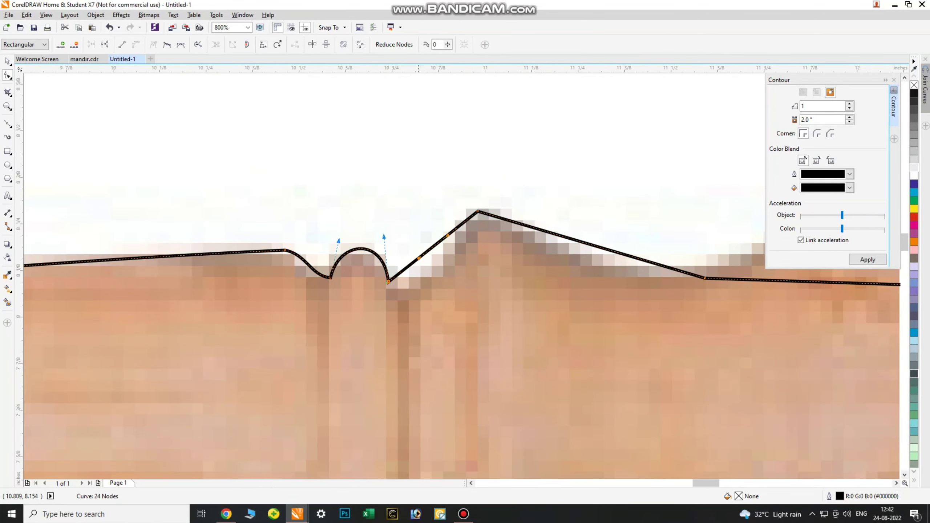
# - Curve the outline on both sides of the flared collar and adjust the handles at its peak
pyautogui.moveTo(418, 258); pyautogui.dragTo(431, 298)
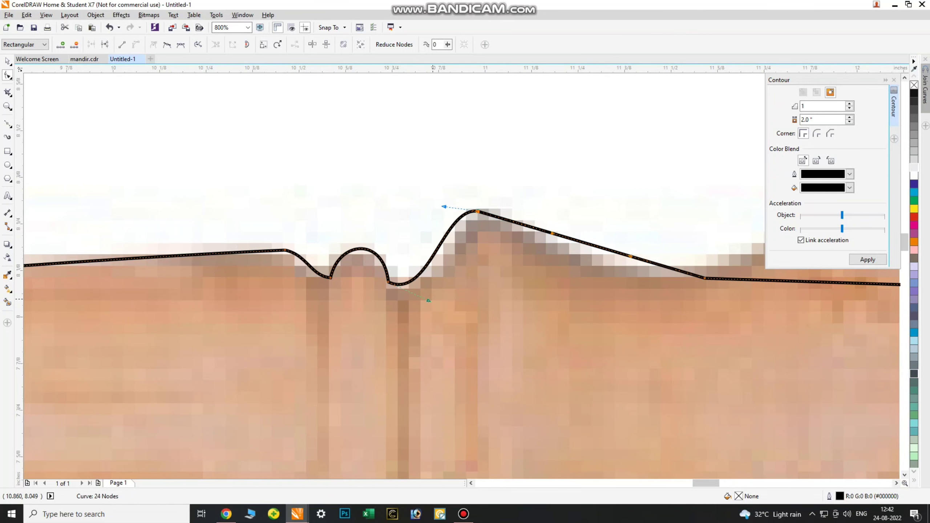
pyautogui.moveTo(444, 207); pyautogui.dragTo(436, 208)
pyautogui.scroll(-2, 403, 240)
pyautogui.scroll(1, 506, 241)
pyautogui.moveTo(400, 245); pyautogui.dragTo(389, 252)
pyautogui.moveTo(364, 231); pyautogui.dragTo(373, 222)
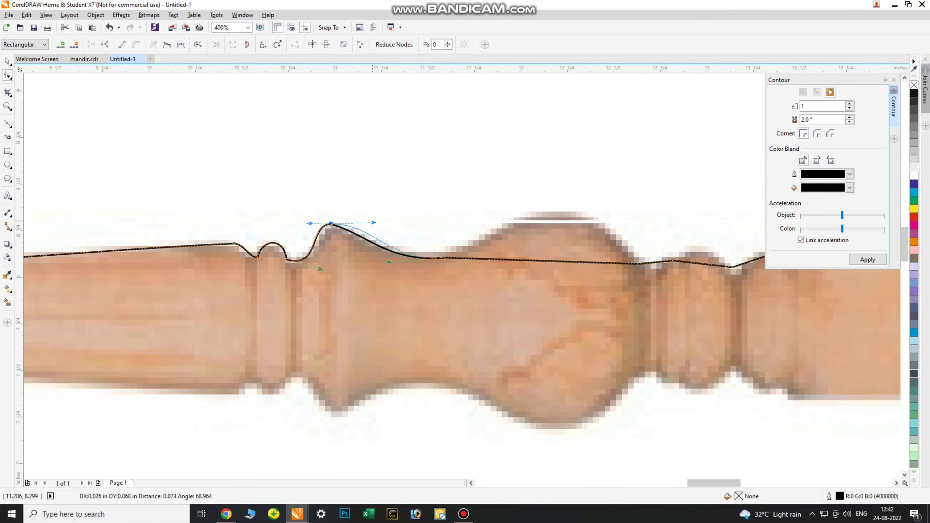
pyautogui.moveTo(383, 263); pyautogui.dragTo(351, 256)
# - Bulge the outline over the large bulb and move its starting node onto the photo's edge
pyautogui.moveTo(579, 233); pyautogui.dragTo(566, 168)
pyautogui.moveTo(509, 260); pyautogui.dragTo(506, 244)
pyautogui.moveTo(567, 168); pyautogui.dragTo(577, 163)
# - Add a node on the slope between collar and bulb and refine the collar's curve handles
pyautogui.scroll(-1, 512, 248)
pyautogui.scroll(2, 369, 203)
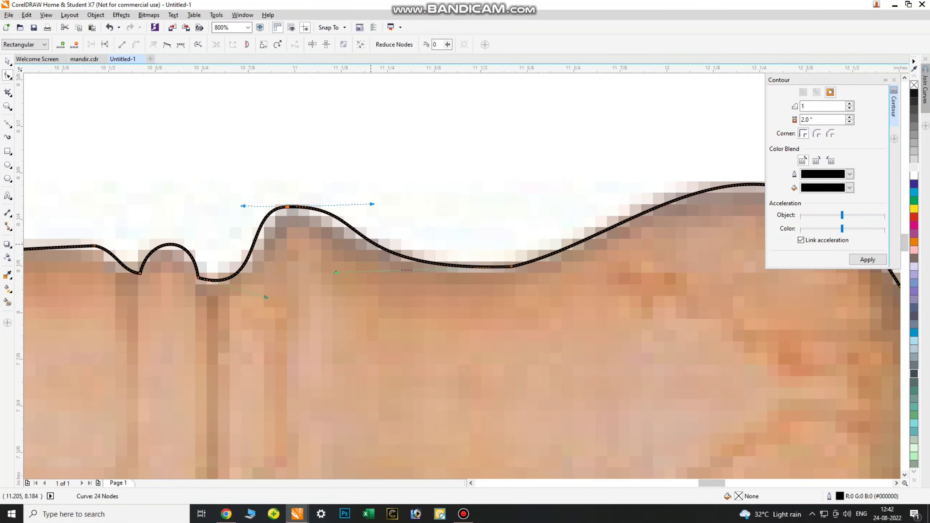
pyautogui.doubleClick(370, 240)
pyautogui.moveTo(333, 206); pyautogui.dragTo(333, 200)
pyautogui.moveTo(249, 211); pyautogui.dragTo(249, 218)
pyautogui.moveTo(333, 201); pyautogui.dragTo(338, 200)
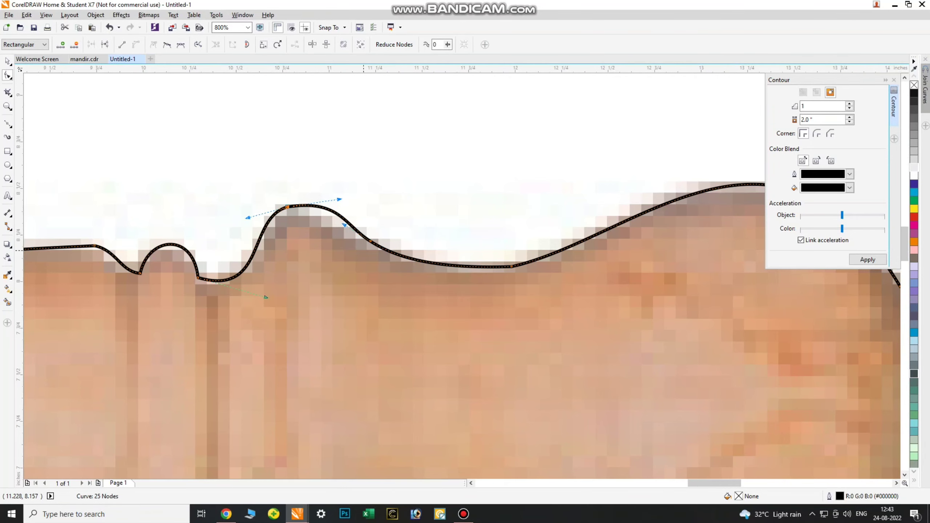
# - Curve the neck and bead segments just past the bulb to follow the photo's edge
pyautogui.scroll(-2, 297, 298)
pyautogui.scroll(1, 371, 287)
pyautogui.click(371, 287)
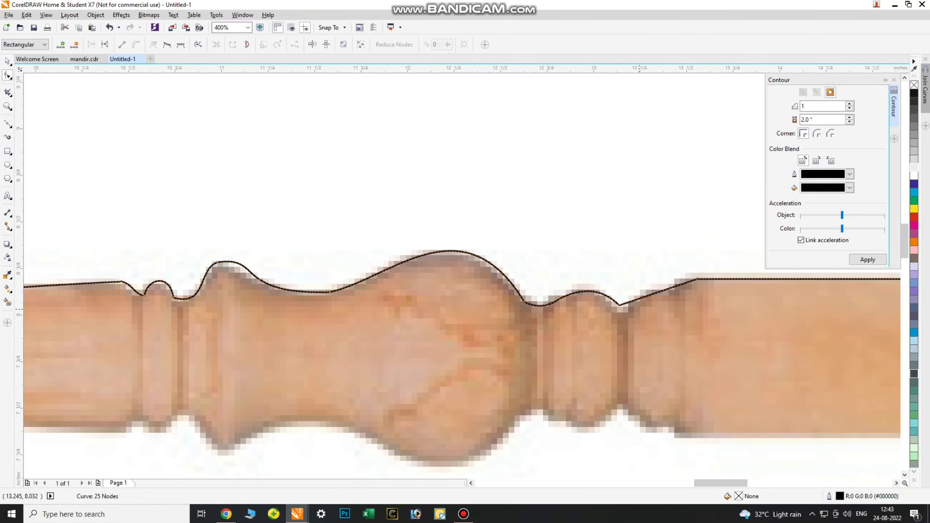
pyautogui.scroll(-2, 677, 299)
pyautogui.scroll(2, 434, 313)
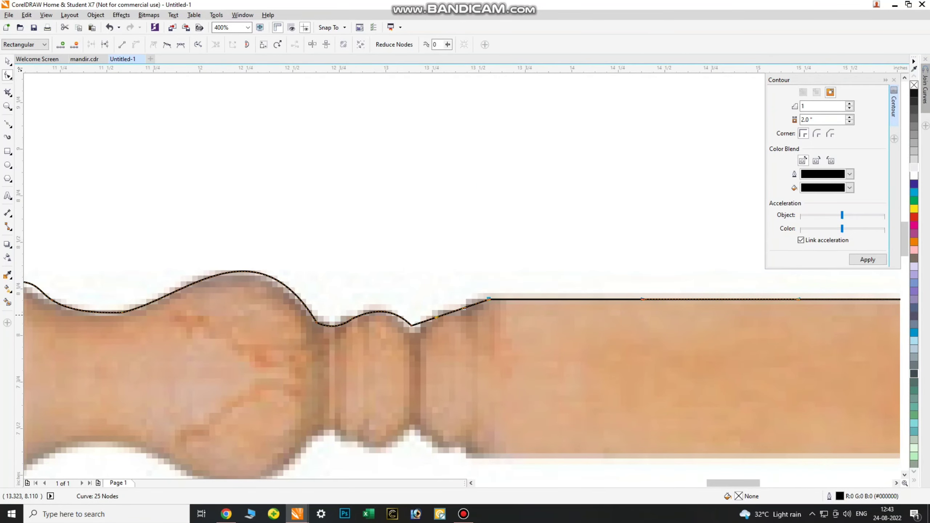
# - Add a node before the plain square end and curve the adjoining segments into a bead and smooth shoulder
pyautogui.scroll(1, 435, 316)
pyautogui.moveTo(442, 301); pyautogui.dragTo(438, 300)
pyautogui.moveTo(387, 313); pyautogui.dragTo(388, 317)
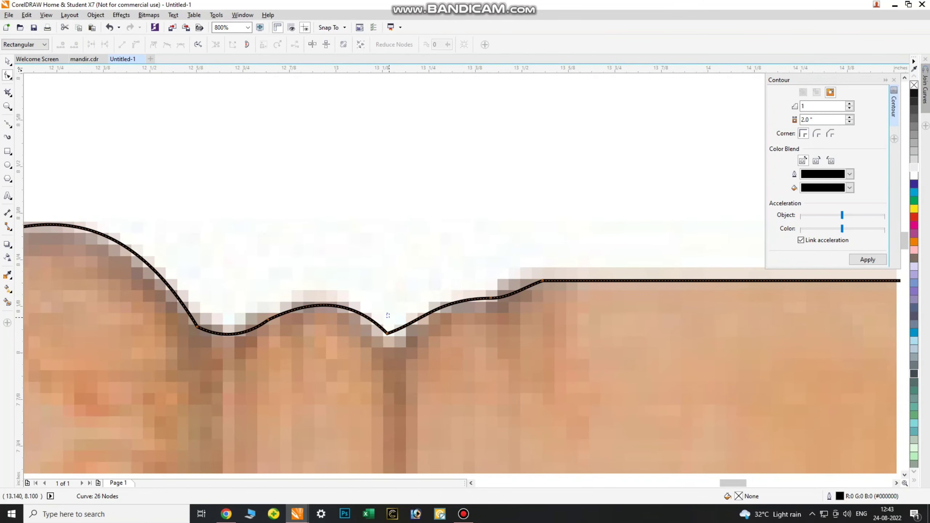
pyautogui.moveTo(438, 299); pyautogui.dragTo(406, 290)
pyautogui.click(544, 280)
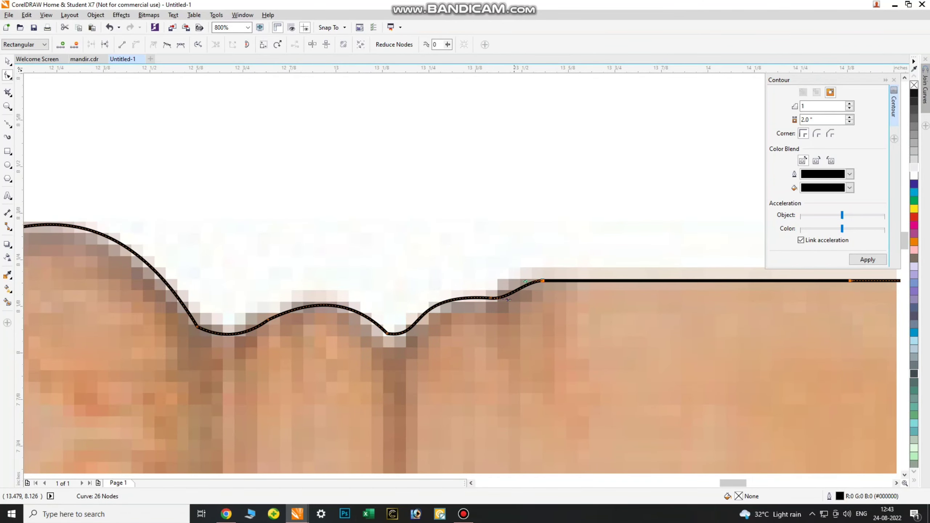
# - Remove the sharp node in the valley between the last two beads and raise the preceding bead's arc
pyautogui.scroll(-2, 387, 325)
pyautogui.scroll(3, 392, 329)
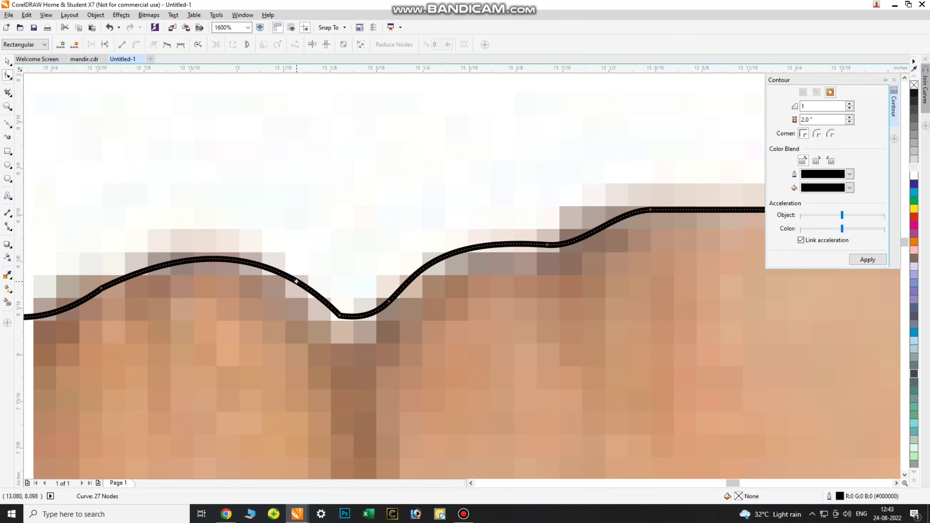
pyautogui.press('Delete')
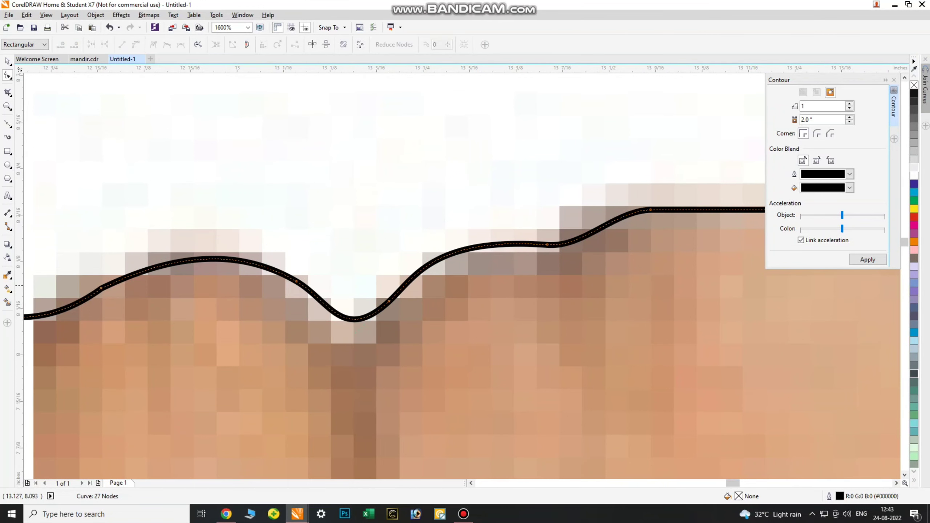
pyautogui.moveTo(220, 258); pyautogui.dragTo(216, 245)
pyautogui.scroll(-1, 324, 322)
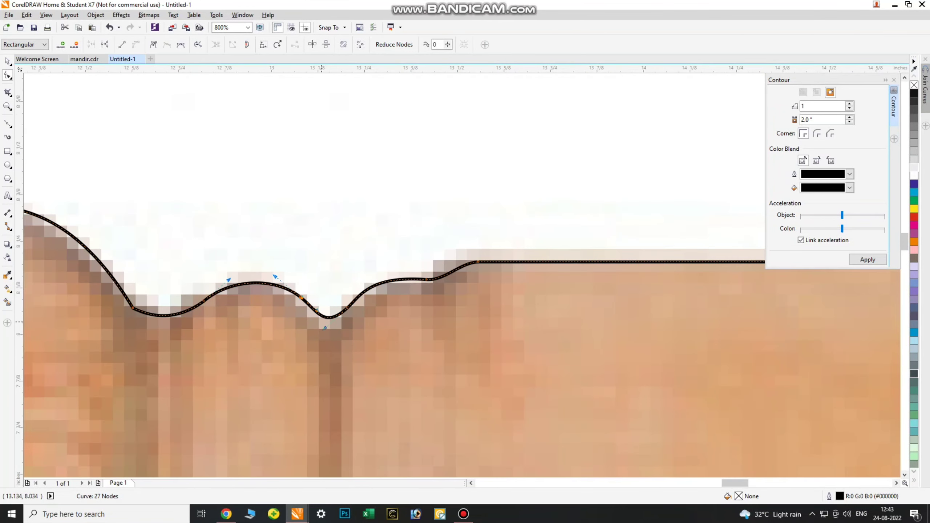
# - Refine the arc over the knob and extend the outline's open end down past the knob's middle
pyautogui.scroll(-3, 324, 327)
pyautogui.scroll(2, 174, 251)
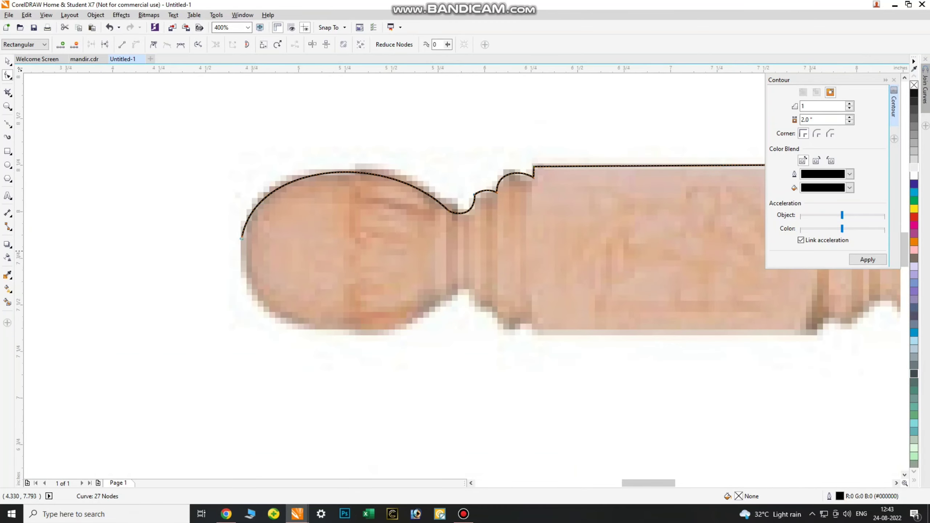
pyautogui.moveTo(388, 150); pyautogui.dragTo(401, 146)
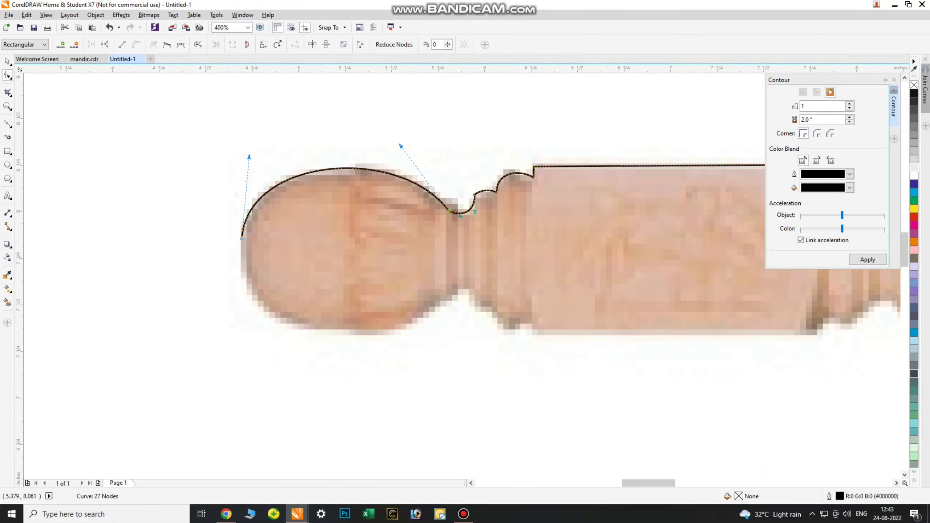
pyautogui.click(8, 124)
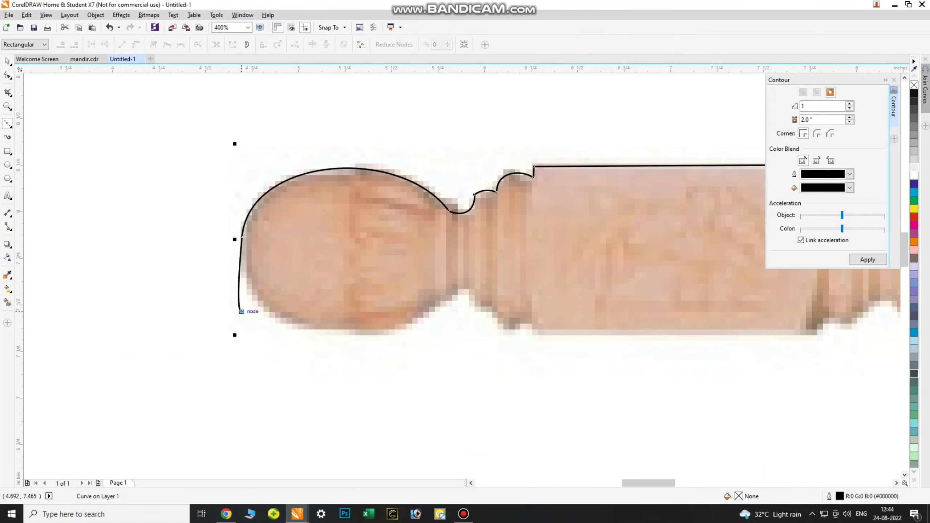
pyautogui.click(241, 311)
# - Draw a rectangle about 12.43 × 0.79 in over the baluster's lower half, with its upper edge near the centre line
pyautogui.scroll(-2, 241, 311)
pyautogui.moveTo(161, 249); pyautogui.dragTo(747, 291)
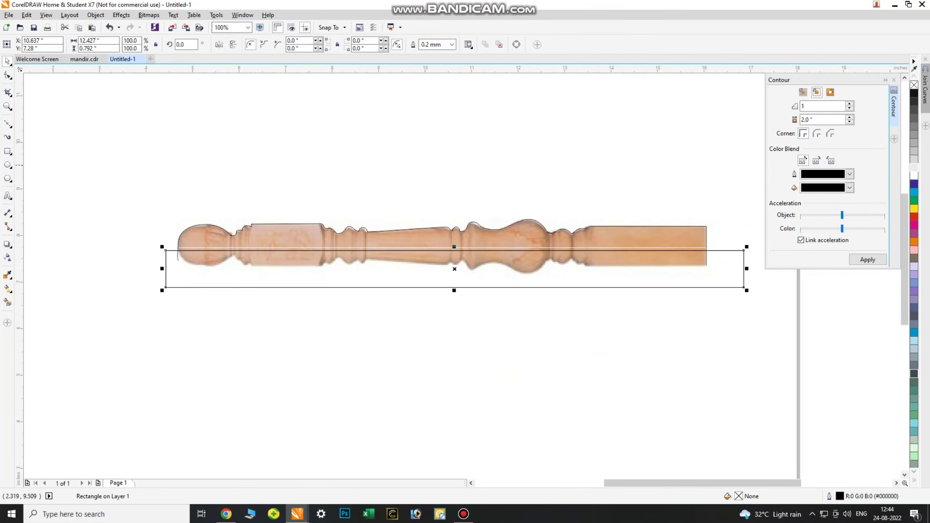
pyautogui.scroll(2, 748, 289)
pyautogui.scroll(-2, 568, 195)
pyautogui.scroll(2, 285, 257)
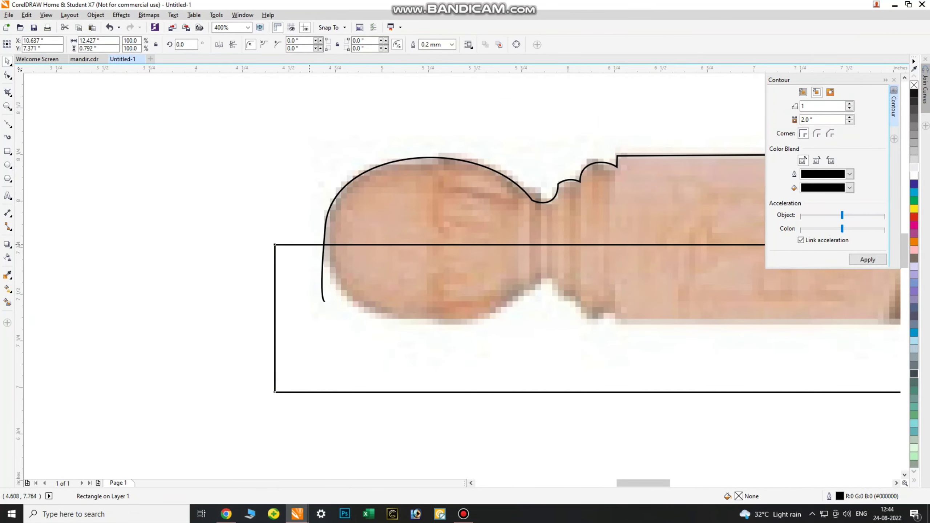
pyautogui.scroll(-2, 286, 257)
pyautogui.keyDown('shift'); pyautogui.click(380, 217); pyautogui.keyUp('shift')
pyautogui.hotkey('ctrl', 'z')
pyautogui.hotkey('ctrl', 'z')
pyautogui.hotkey('ctrl', 'z')
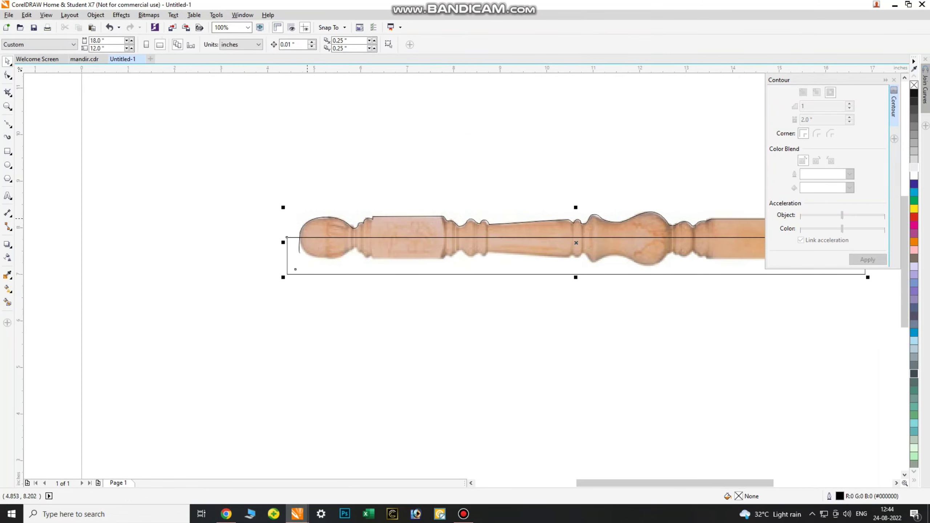
# - Trim the outline's ends at the rectangle's upper edge along the baluster's centre line
pyautogui.scroll(2, 295, 254)
pyautogui.scroll(-3, 298, 207)
pyautogui.press('Escape')
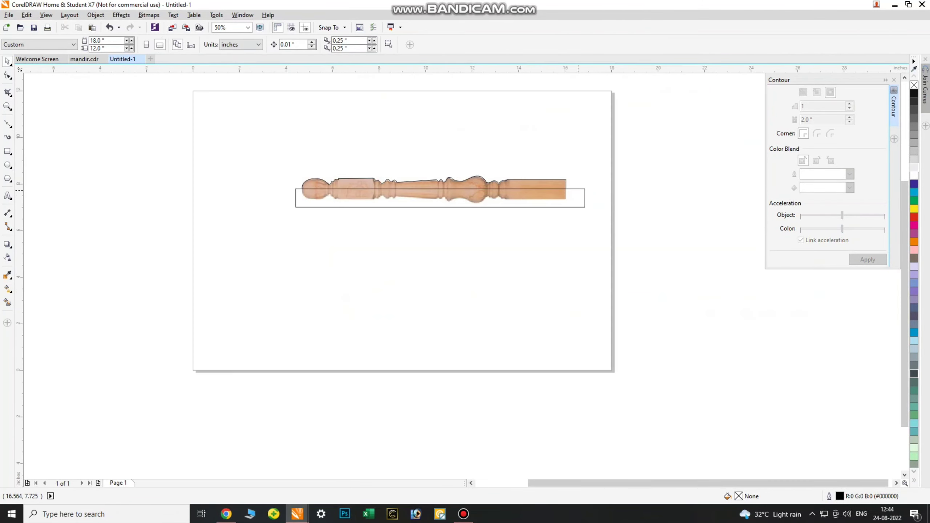
pyautogui.scroll(4, 571, 183)
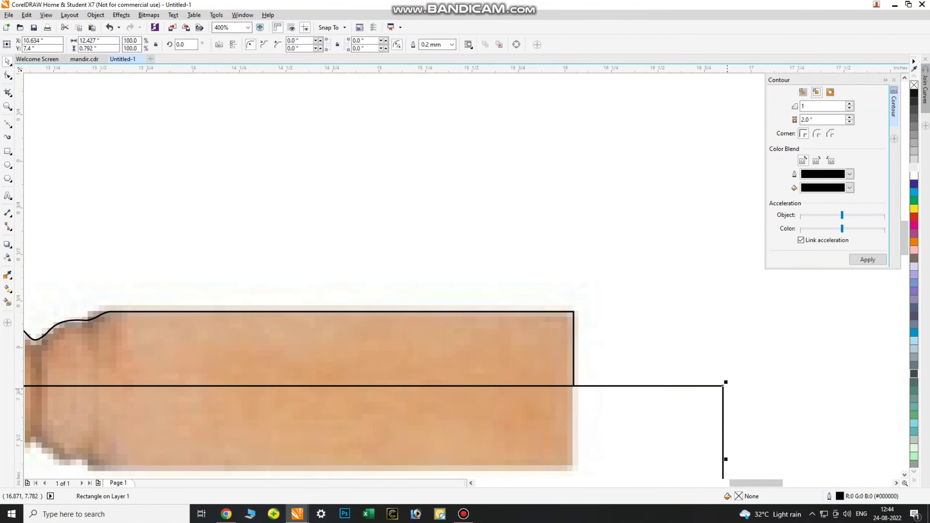
# - Move the trimmed outline clear above the baluster photo, and delete the photo, keeping only the outline
pyautogui.scroll(-4, 549, 330)
pyautogui.moveTo(518, 301); pyautogui.dragTo(525, 250)
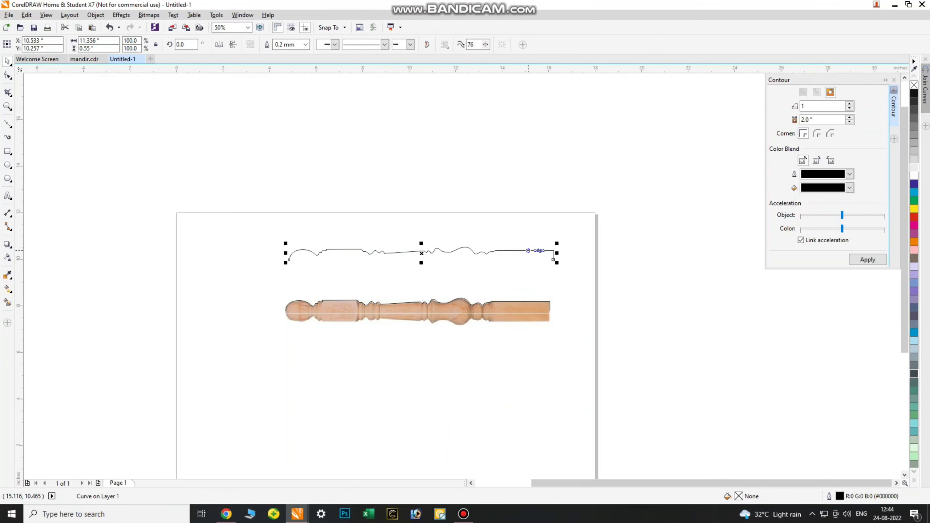
pyautogui.click(483, 304)
pyautogui.press('Delete')
pyautogui.press('Tab')
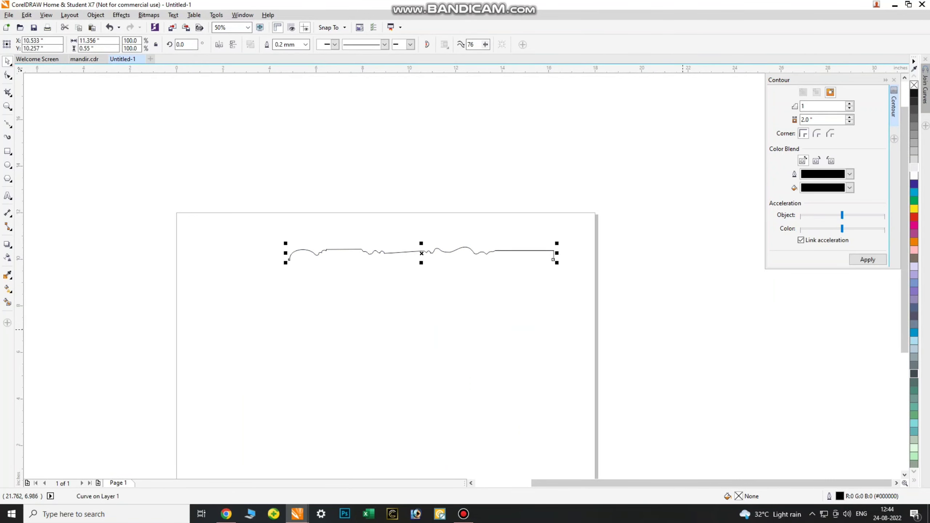
# - Set the page width to 900 mm and scale the outline, centred on the page, to the full page width
pyautogui.press('p')
pyautogui.press('Escape')
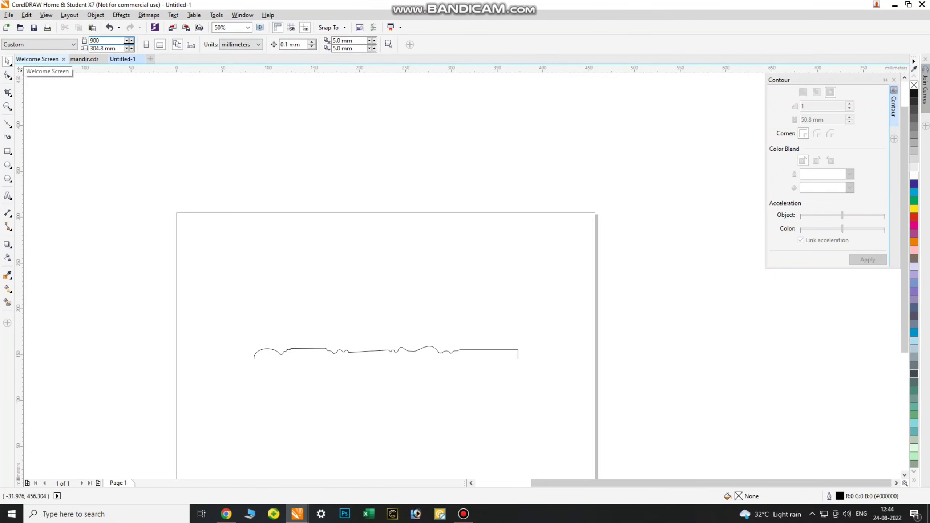
pyautogui.press('F3')
pyautogui.press('F3')
pyautogui.press('Tab')
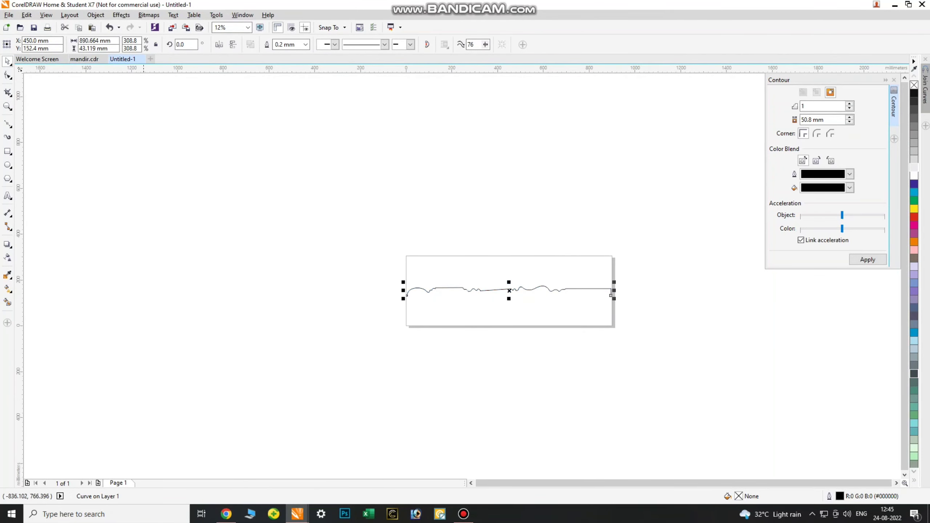
# - Set the page height to 100 mm, leaving the outline inside the page
pyautogui.press('Escape')
pyautogui.scroll(1, 511, 274)
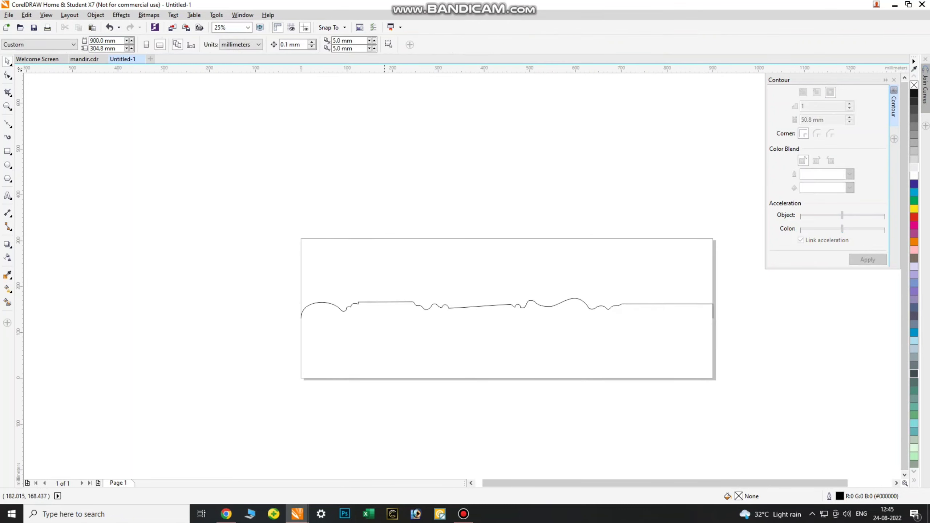
pyautogui.press('Return')
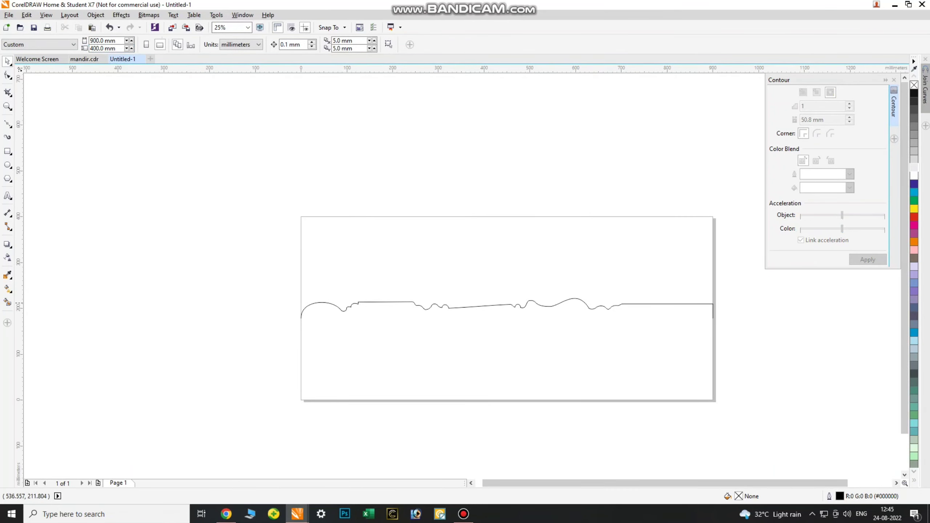
pyautogui.write('100')
pyautogui.press('Return')
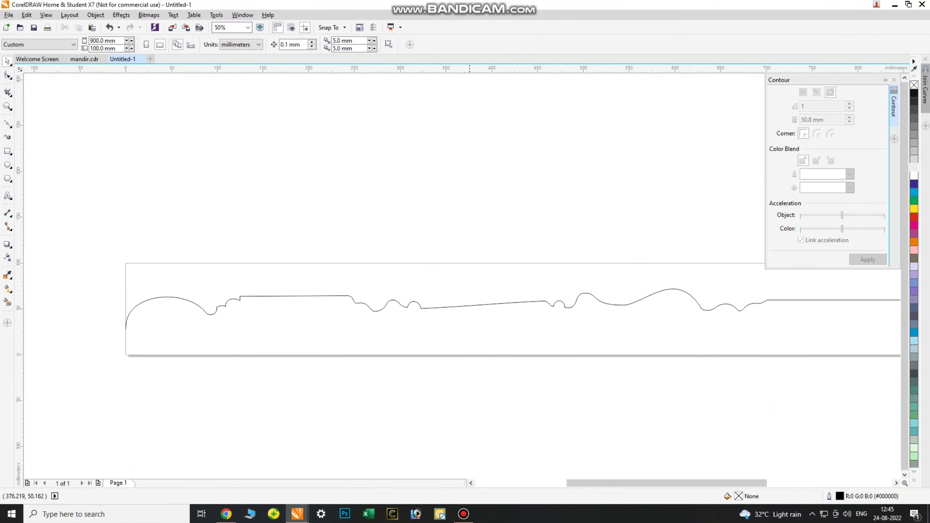
# - Add a page-sized rectangle around the outline and export both objects as an EPS file named 1a
pyautogui.doubleClick(8, 151)
pyautogui.hotkey('ctrl', 'a')
pyautogui.press('F3')
pyautogui.hotkey('ctrl', 'e')
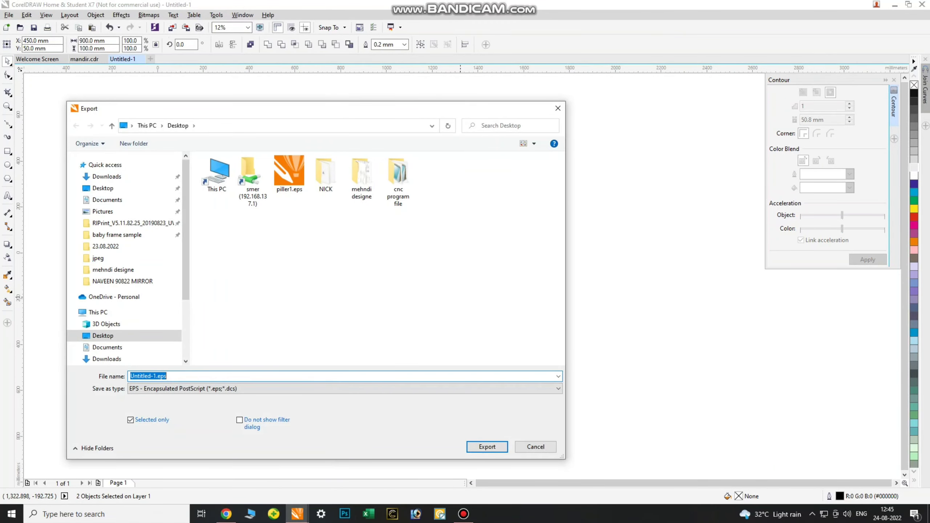
pyautogui.write('1a')
pyautogui.press('Return')
pyautogui.press('Return')
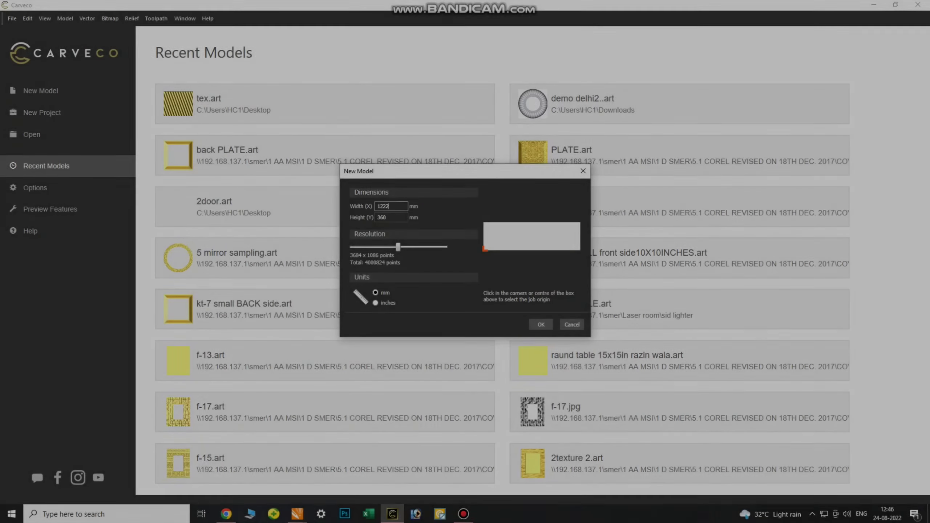
# - In Carveco, create a new model 900 mm wide and 100 mm high
pyautogui.press('BackSpace')
pyautogui.press('BackSpace')
pyautogui.press('BackSpace')
pyautogui.press('BackSpace')
pyautogui.write('9')
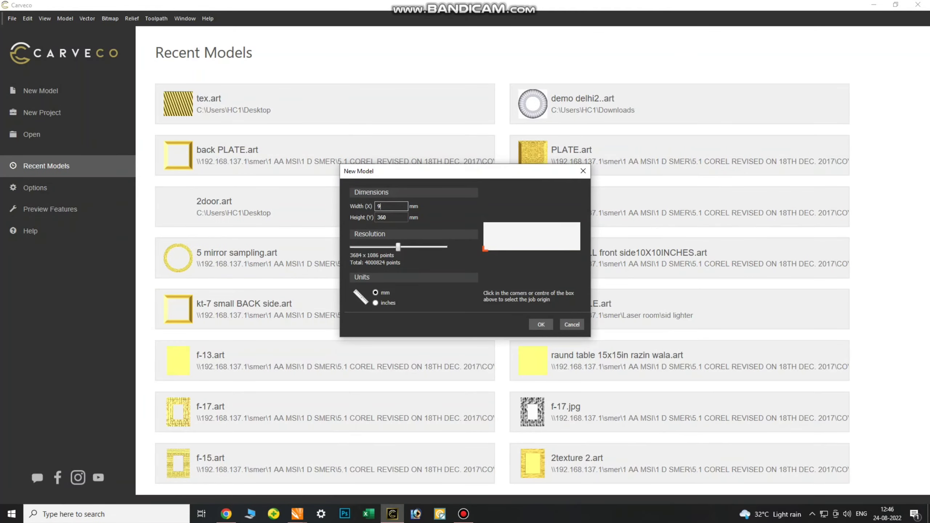
pyautogui.write('00')
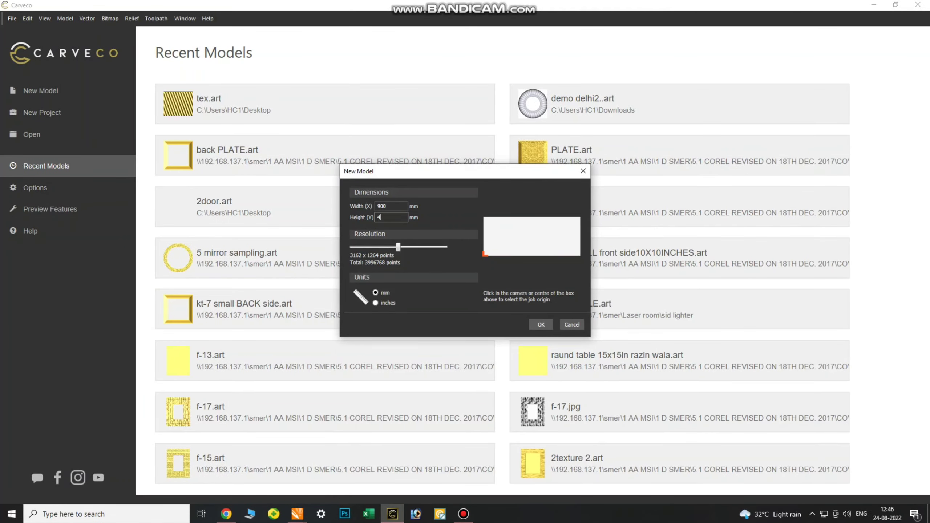
pyautogui.write('400')
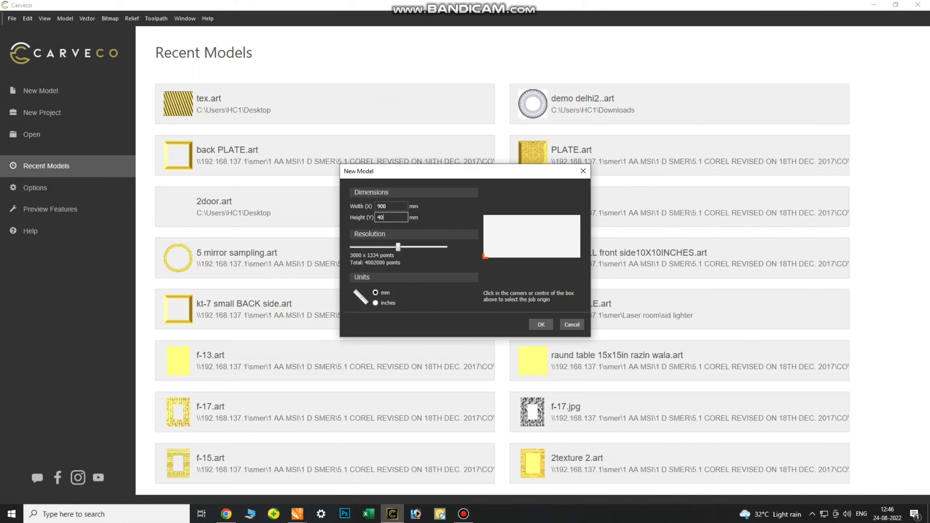
pyautogui.press('BackSpace')
pyautogui.press('BackSpace')
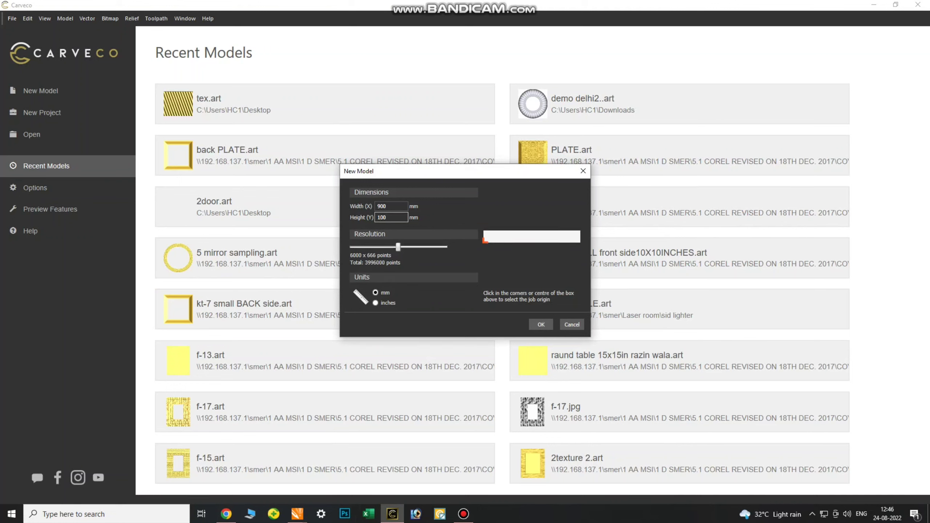
pyautogui.press('Return')
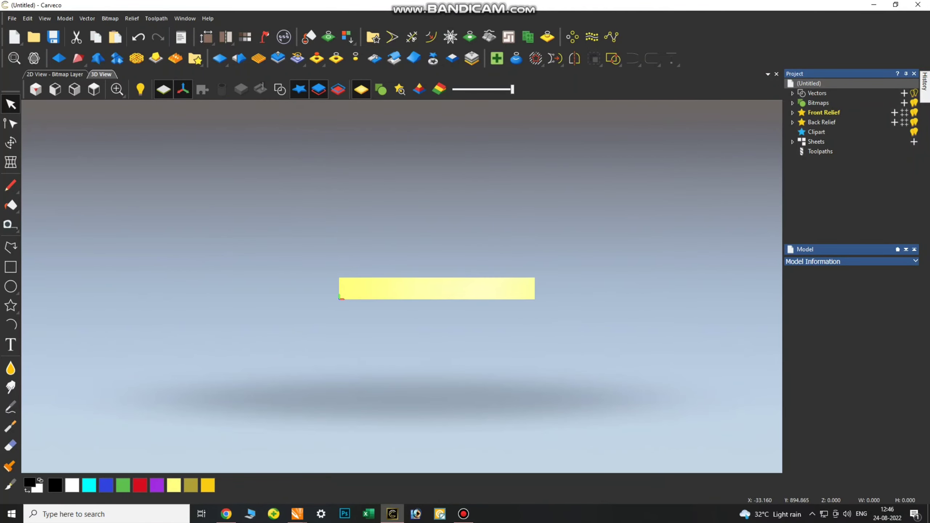
# - Align the imported outline and rectangle with the model area and ungroup them into separate vectors
pyautogui.click(318, 209)
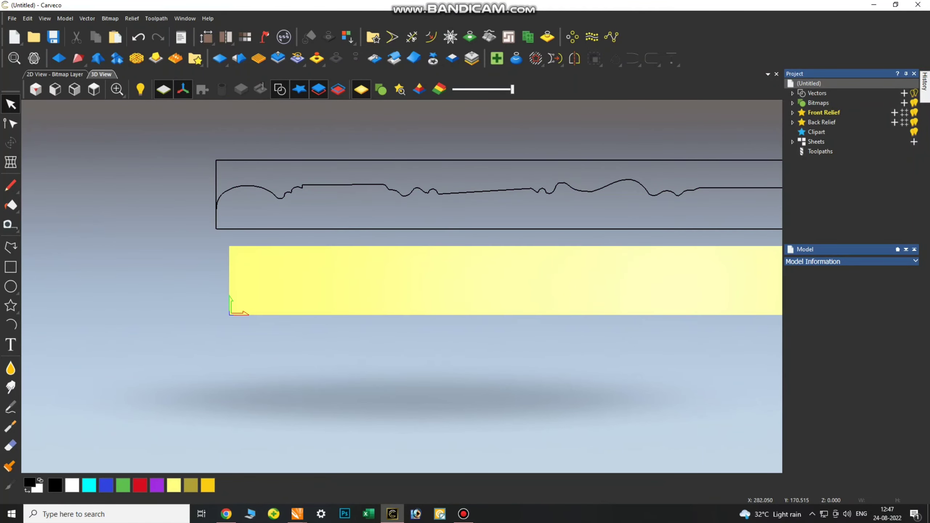
pyautogui.click(318, 185)
pyautogui.hotkey('ctrl', 'z')
pyautogui.hotkey('ctrl', 'u')
pyautogui.click(318, 209)
pyautogui.click(330, 271)
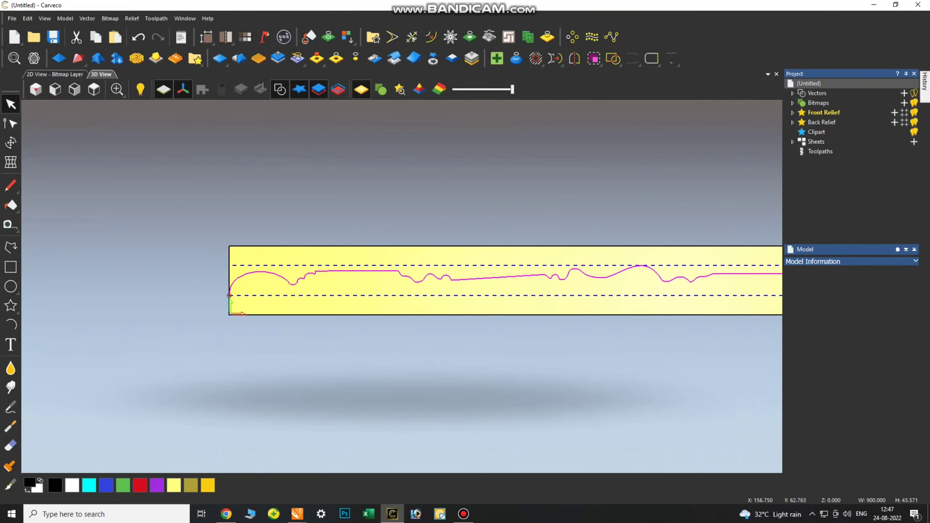
# - Cut the rectangle at its corners and remove its two long edges, keeping only the two short end lines
pyautogui.scroll(-3, 518, 286)
pyautogui.scroll(3, 518, 286)
pyautogui.click(180, 242)
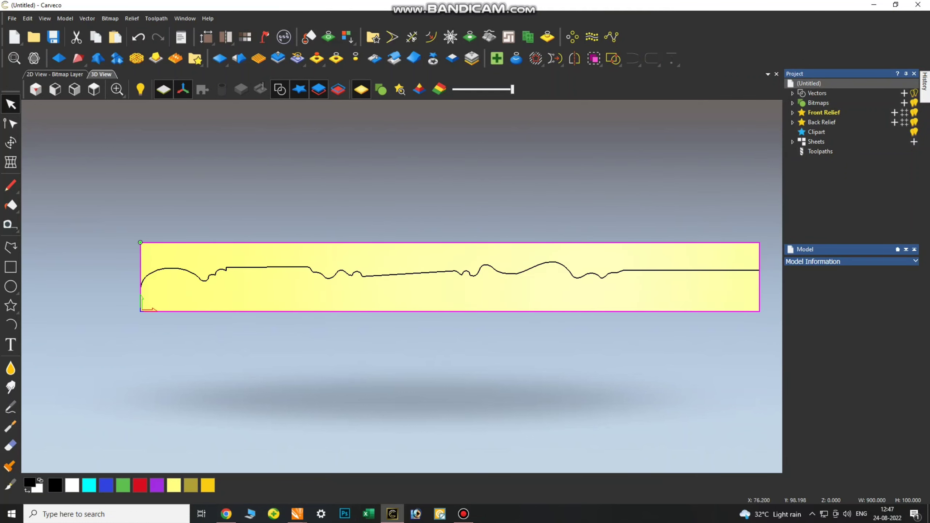
pyautogui.scroll(1, 165, 248)
pyautogui.click(10, 124)
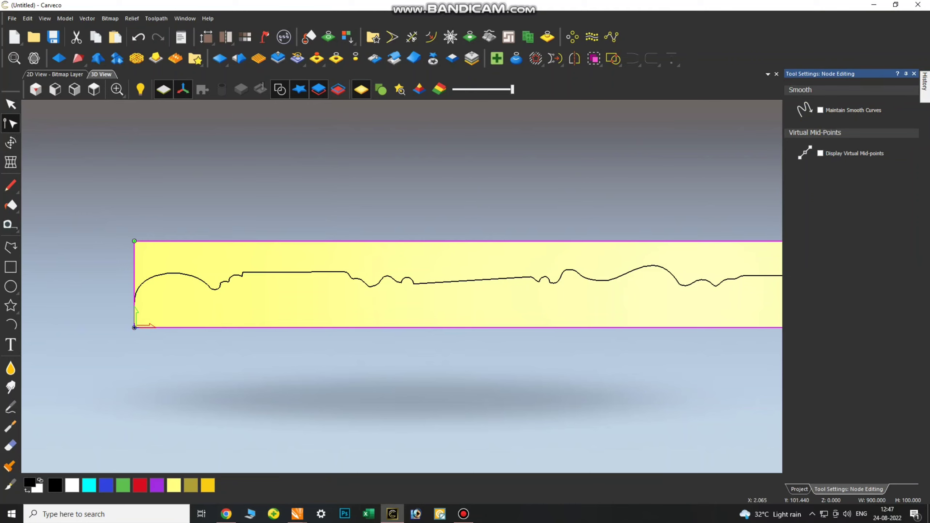
pyautogui.scroll(-1, 405, 286)
pyautogui.press('c')
pyautogui.scroll(-2, 402, 287)
pyautogui.scroll(1, 574, 278)
pyautogui.click(574, 277)
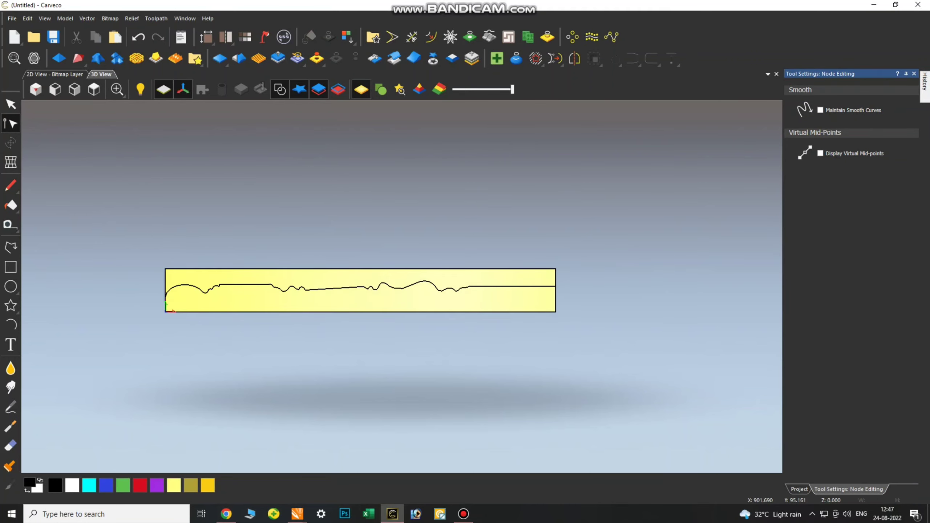
pyautogui.click(556, 277)
pyautogui.press('c')
pyautogui.press('c')
pyautogui.click(534, 270)
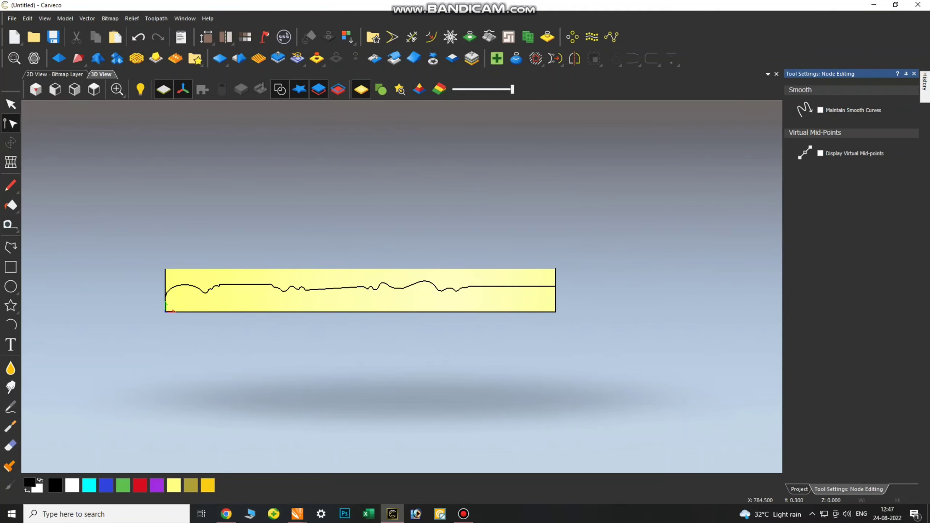
pyautogui.press('Escape')
# - Create a Two Rail Sweep relief with the end lines as rails, the profile as cross section and the final height scaled to 20
pyautogui.click(166, 277)
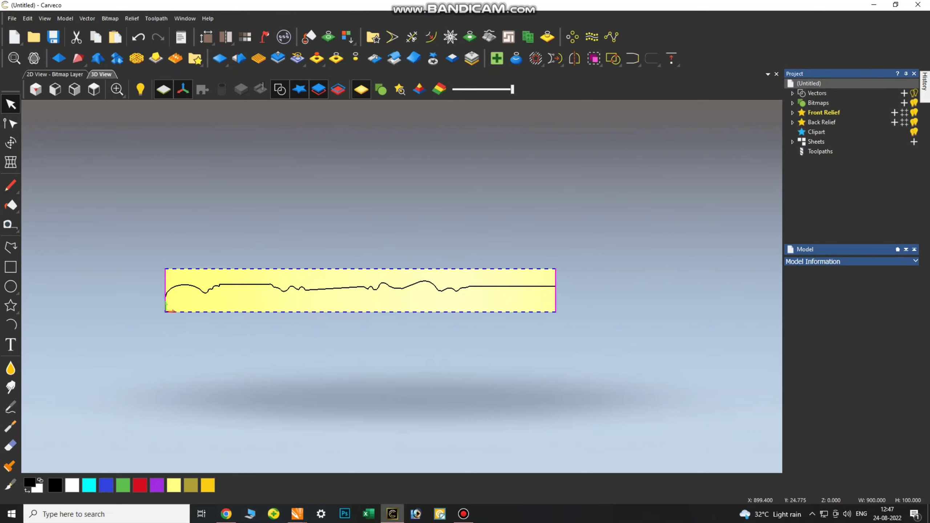
pyautogui.click(79, 58)
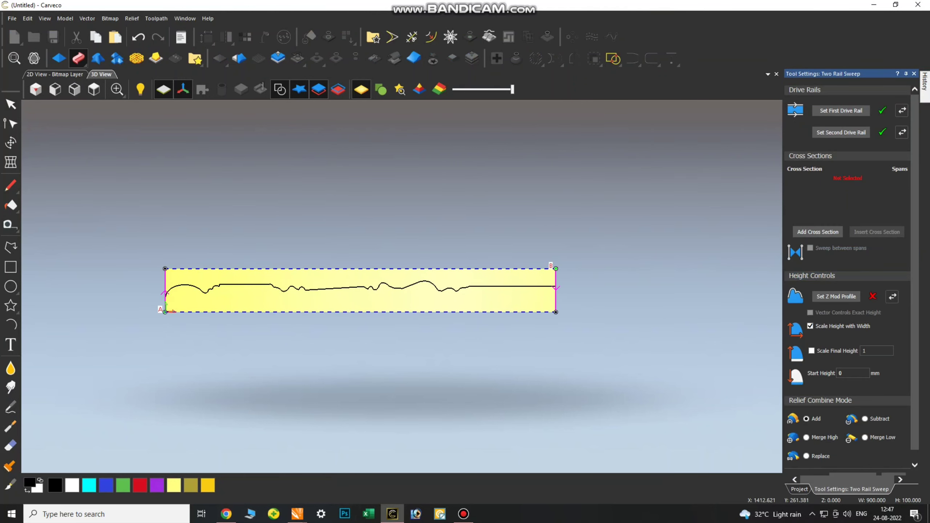
pyautogui.click(424, 281)
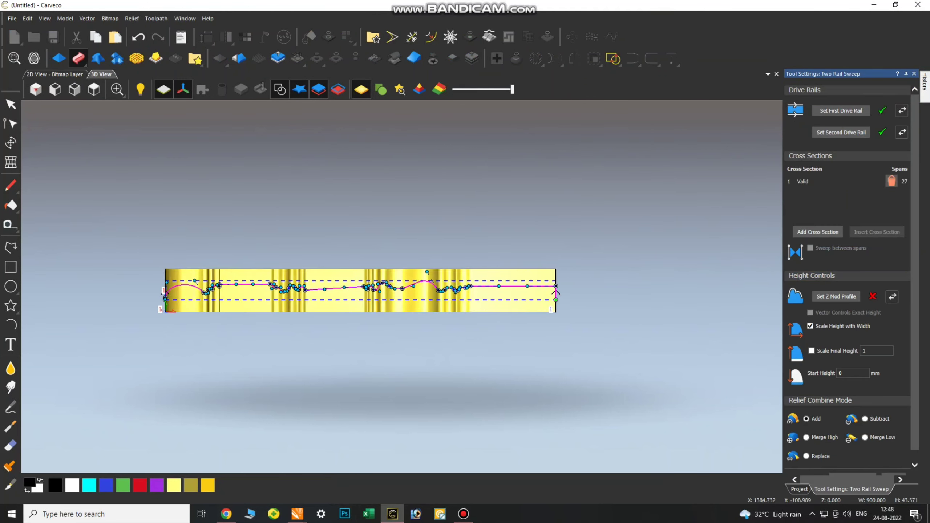
pyautogui.click(811, 350)
pyautogui.scroll(-1, 849, 366)
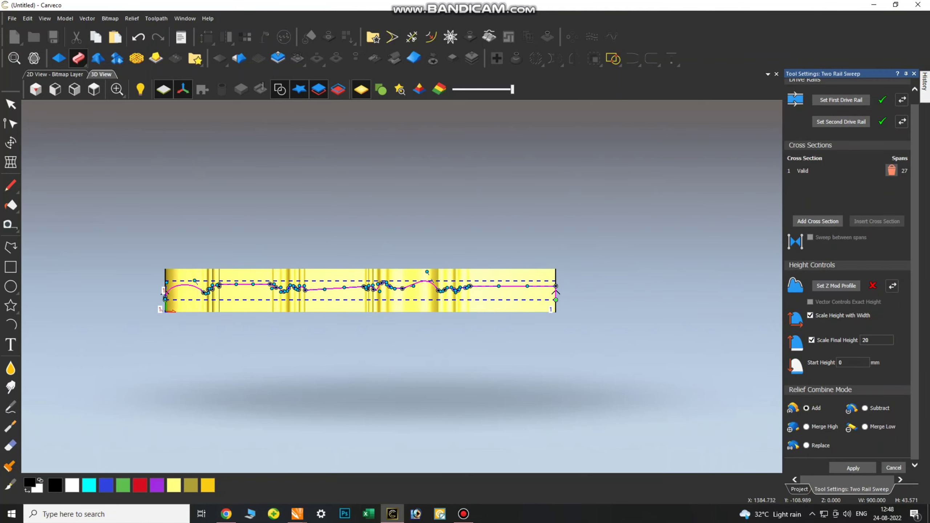
pyautogui.click(853, 469)
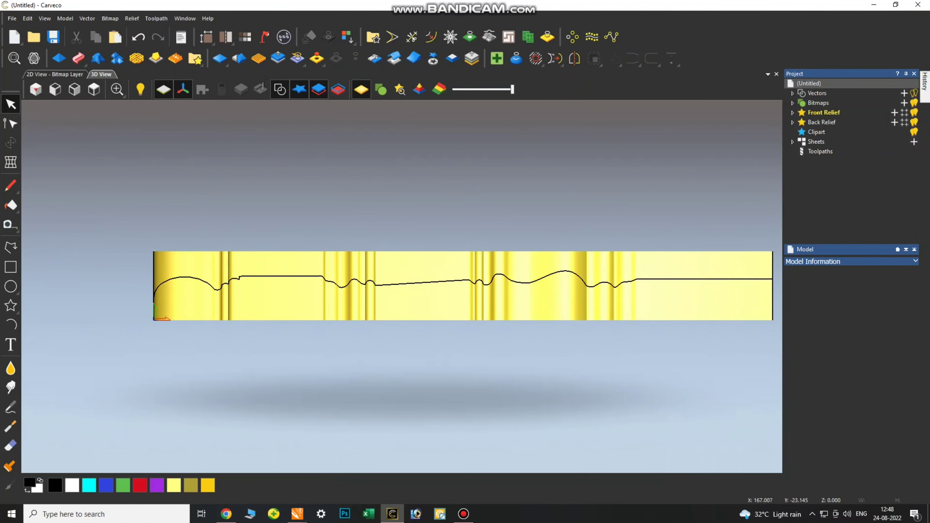
# - Offset copies of the knob-end line interactively to the square block's edges and both ends of the tapered section
pyautogui.click(431, 36)
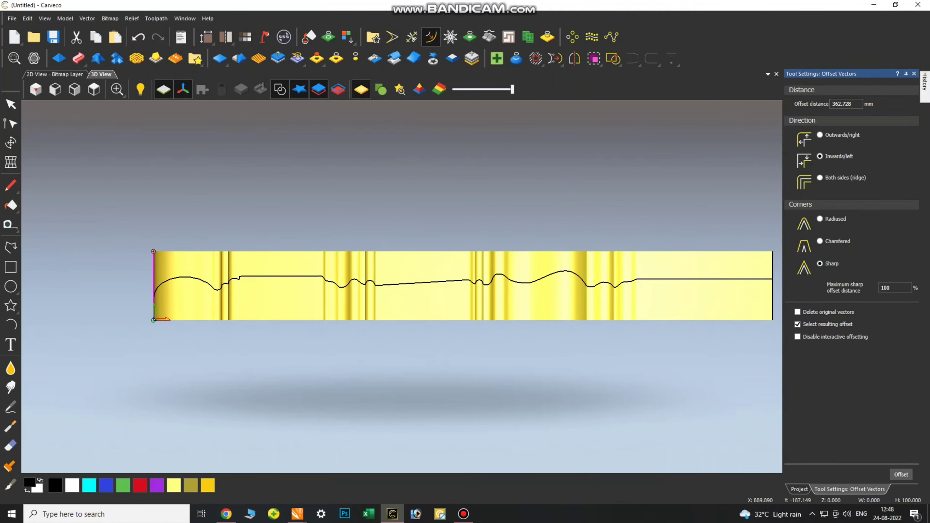
pyautogui.scroll(-5, 366, 315)
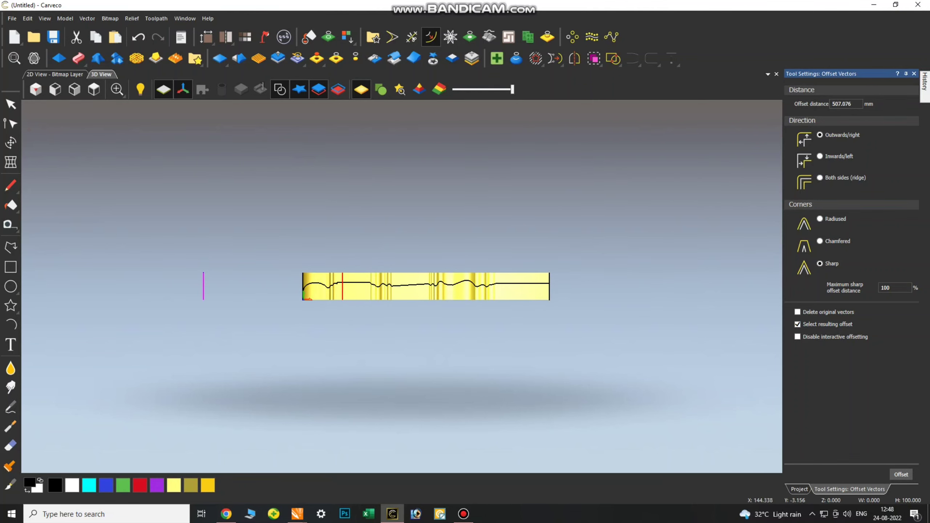
pyautogui.scroll(8, 342, 284)
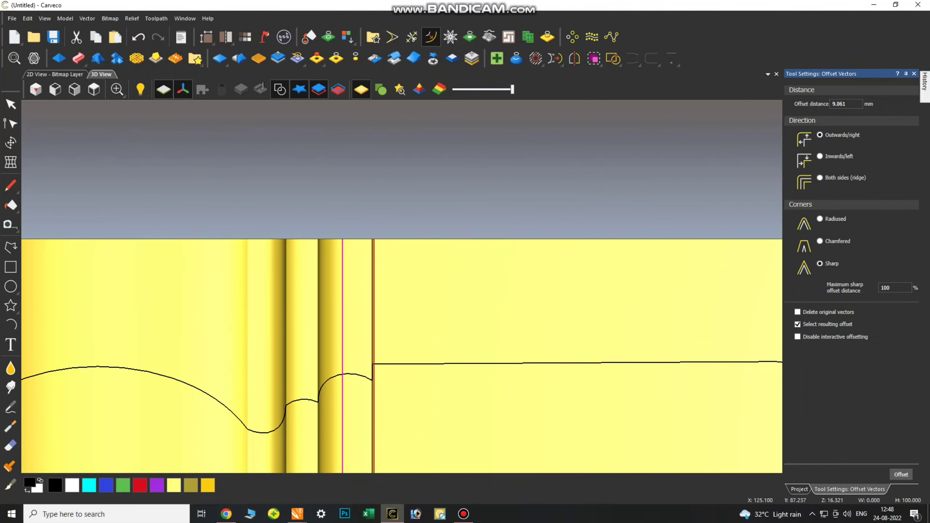
pyautogui.scroll(-5, 403, 287)
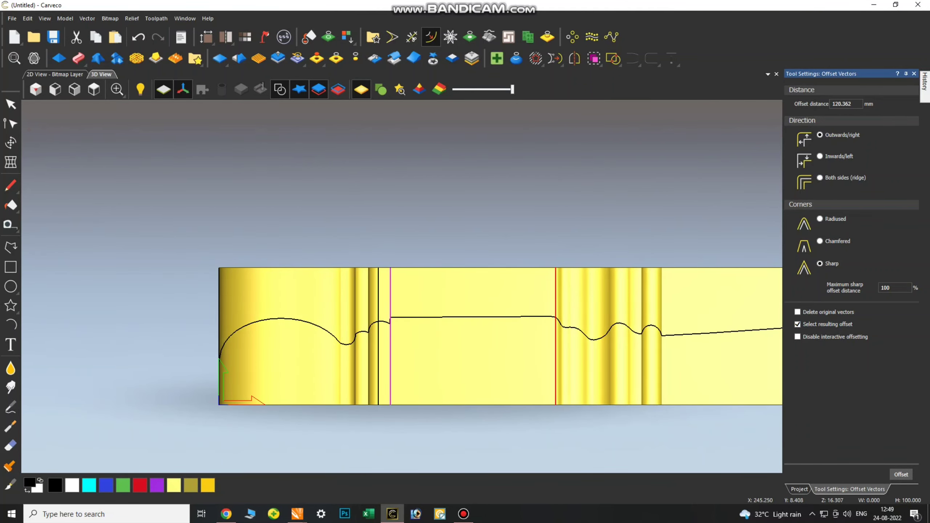
pyautogui.scroll(-5, 394, 288)
pyautogui.scroll(2, 549, 297)
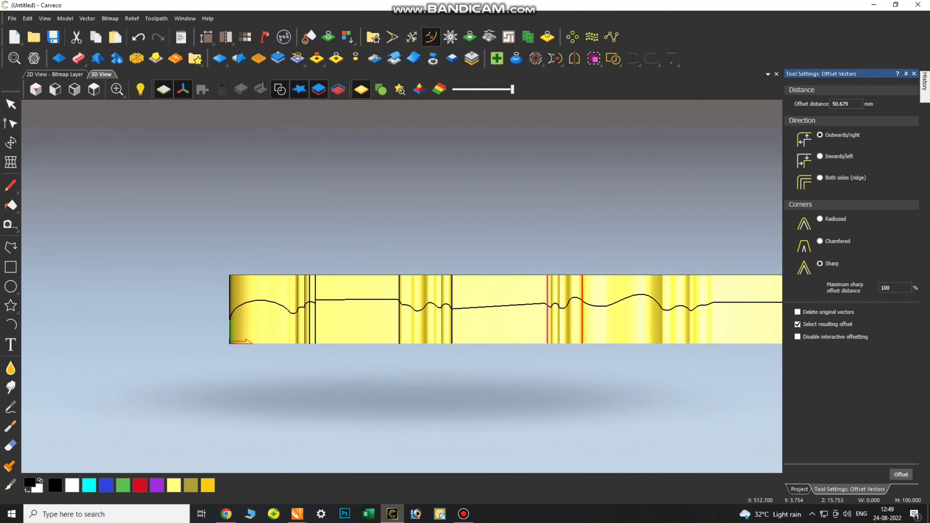
# - Offset further line copies to the start and the foot of the large bulge on the relief
pyautogui.click(661, 353)
pyautogui.scroll(-1, 661, 352)
pyautogui.scroll(1, 658, 345)
pyautogui.moveTo(549, 325); pyautogui.dragTo(576, 318, button='middle')
pyautogui.scroll(5, 577, 319)
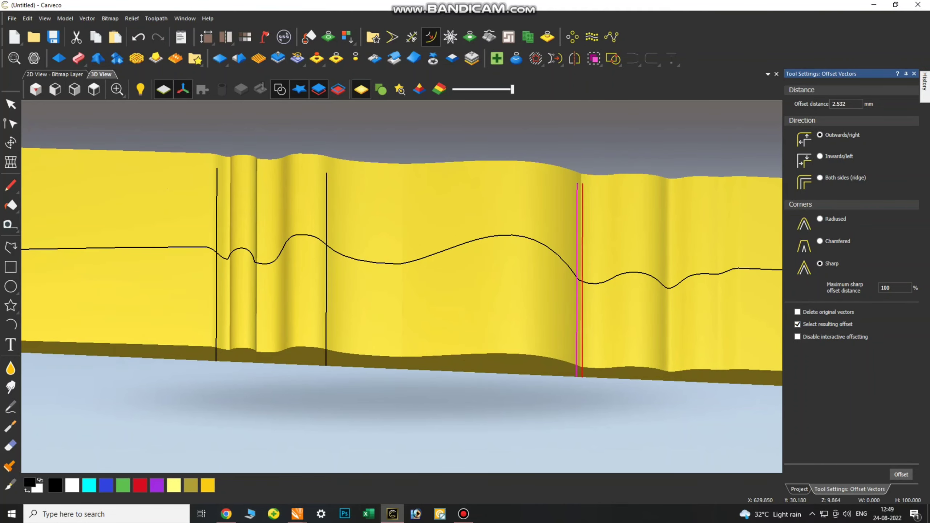
pyautogui.click(94, 89)
pyautogui.scroll(5, 329, 274)
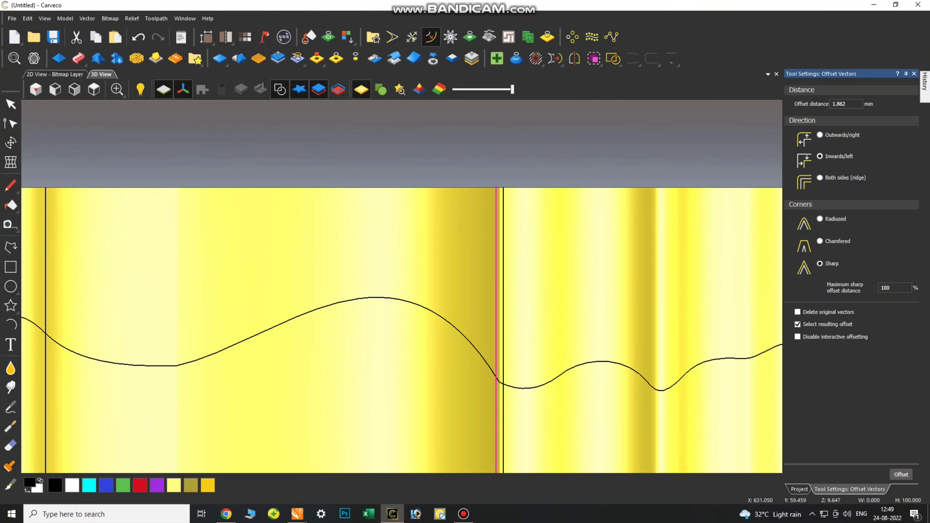
# - Delete the surplus offset line just past the foot of the large bulge
pyautogui.press('Escape')
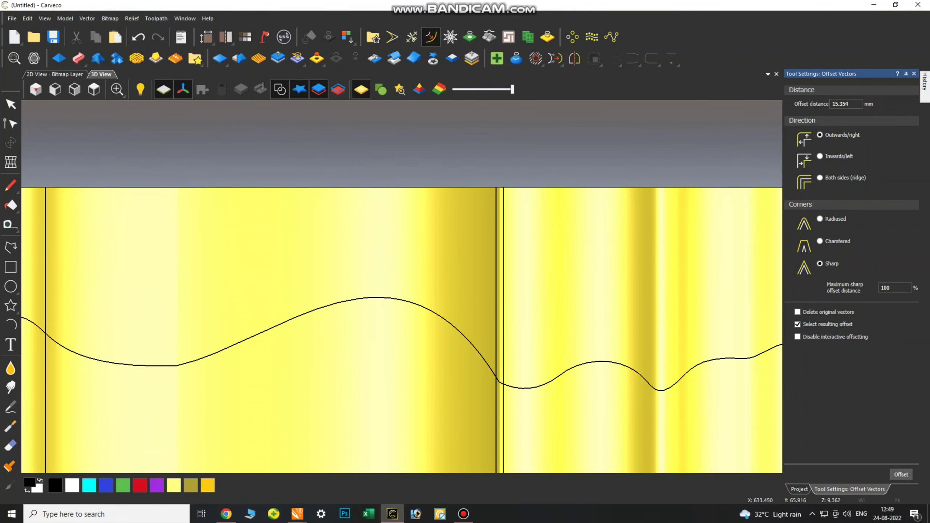
pyautogui.scroll(-2, 403, 329)
pyautogui.scroll(4, 448, 312)
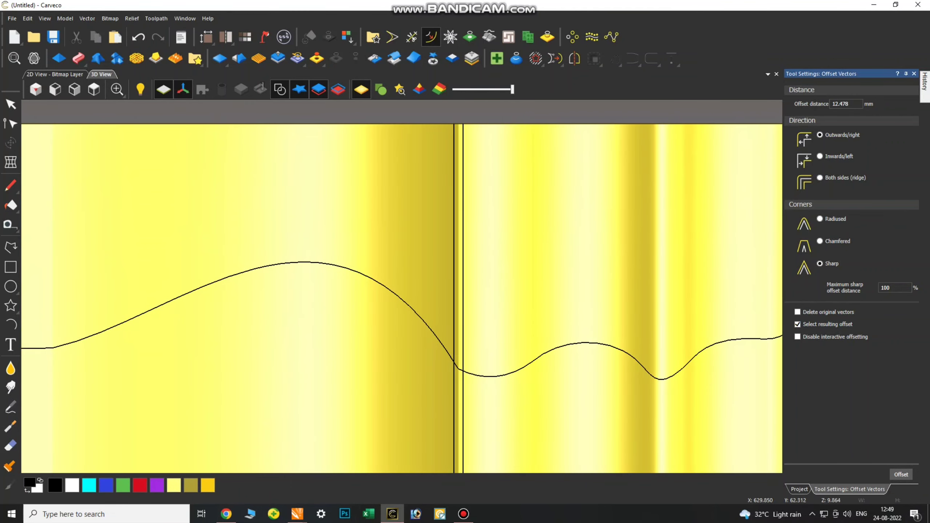
pyautogui.click(454, 319)
pyautogui.press('Delete')
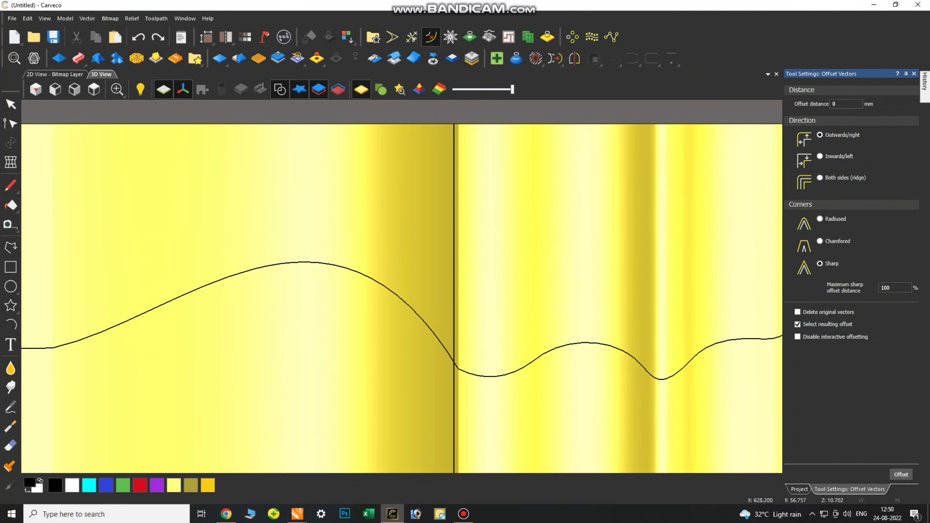
# - Offset the divider at the foot of the large bulge by about 0.9 mm onto the groove's edge and delete the surplus line
pyautogui.moveTo(454, 337); pyautogui.dragTo(458, 337)
pyautogui.scroll(-3, 454, 329)
pyautogui.scroll(3, 445, 324)
pyautogui.click(411, 323)
pyautogui.press('Delete')
pyautogui.scroll(-10, 411, 323)
pyautogui.scroll(4, 118, 284)
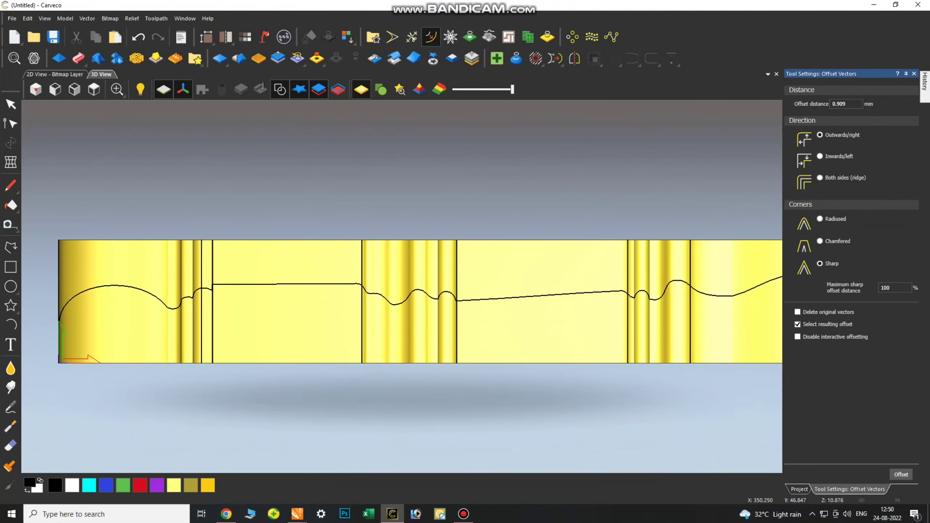
pyautogui.scroll(-1, 394, 286)
# - Open a second Carveco window and set up a new 900 × 100 mm model
pyautogui.rightClick(392, 514)
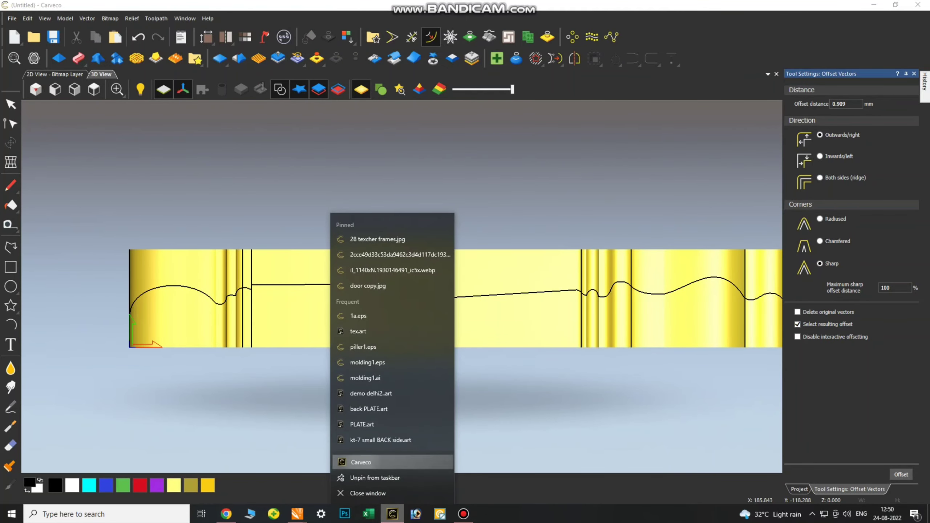
pyautogui.click(366, 461)
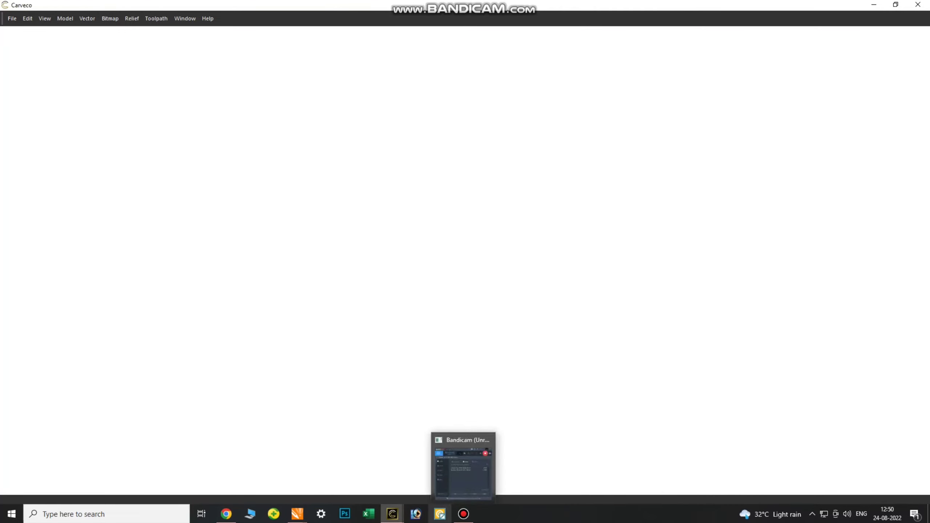
pyautogui.press('Return')
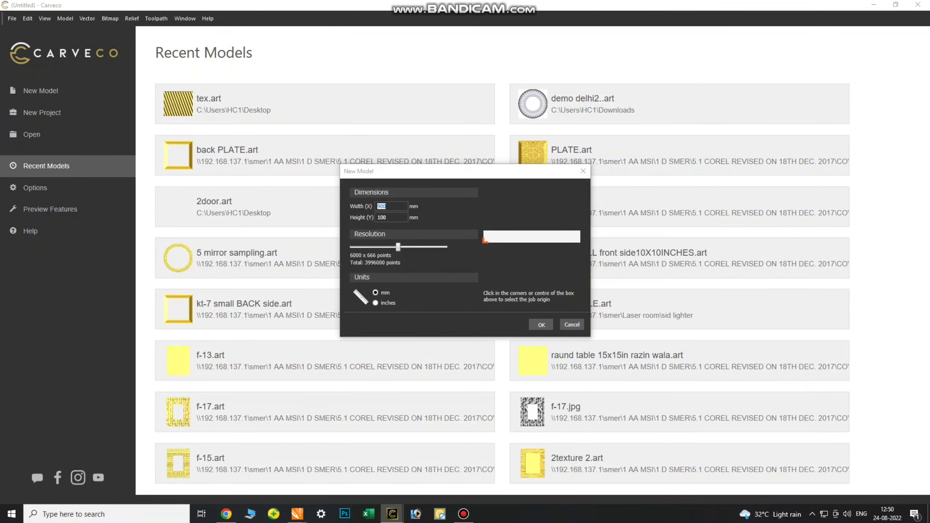
# - Switch back to the baluster relief and delete the surplus divider just before the square block, keeping the block's own edge line
pyautogui.click(392, 514)
pyautogui.click(337, 477)
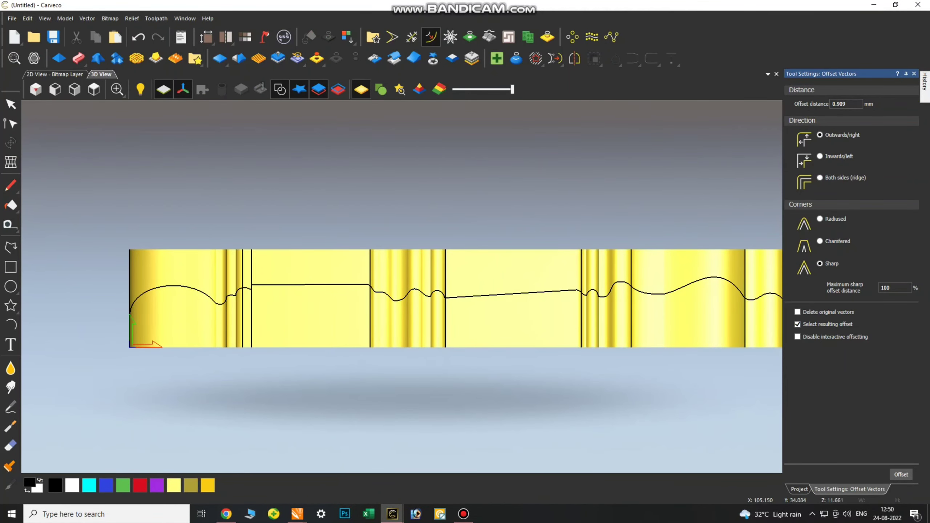
pyautogui.scroll(2, 235, 290)
pyautogui.press('Delete')
pyautogui.scroll(5, 261, 314)
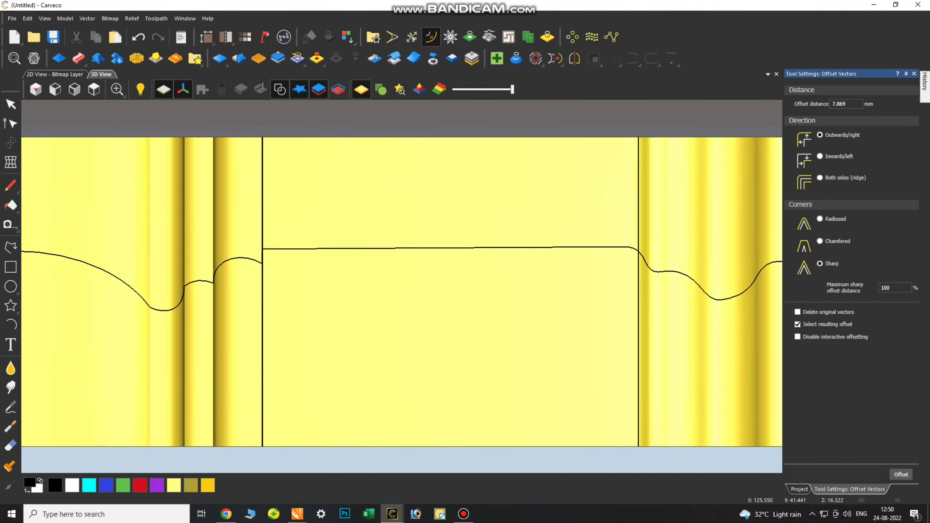
pyautogui.click(261, 314)
pyautogui.press('Delete')
pyautogui.hotkey('ctrl', 'z')
pyautogui.scroll(-4, 403, 288)
pyautogui.scroll(-4, 402, 288)
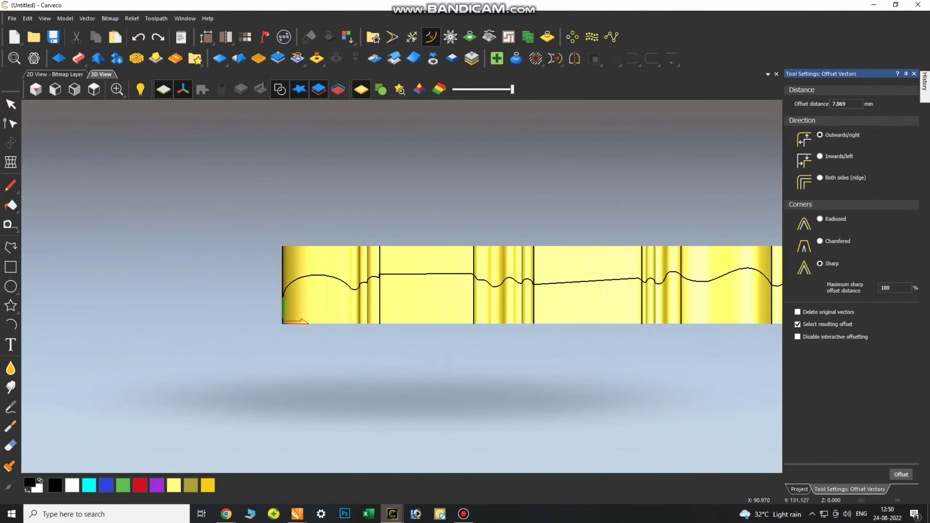
# - Copy the six section dividers from the baluster relief and paste them into the new 900 × 100 mm model
pyautogui.moveTo(740, 221); pyautogui.dragTo(352, 351)
pyautogui.scroll(-2, 402, 288)
pyautogui.hotkey('alt', 'Tab')
pyautogui.hotkey('ctrl', 'v')
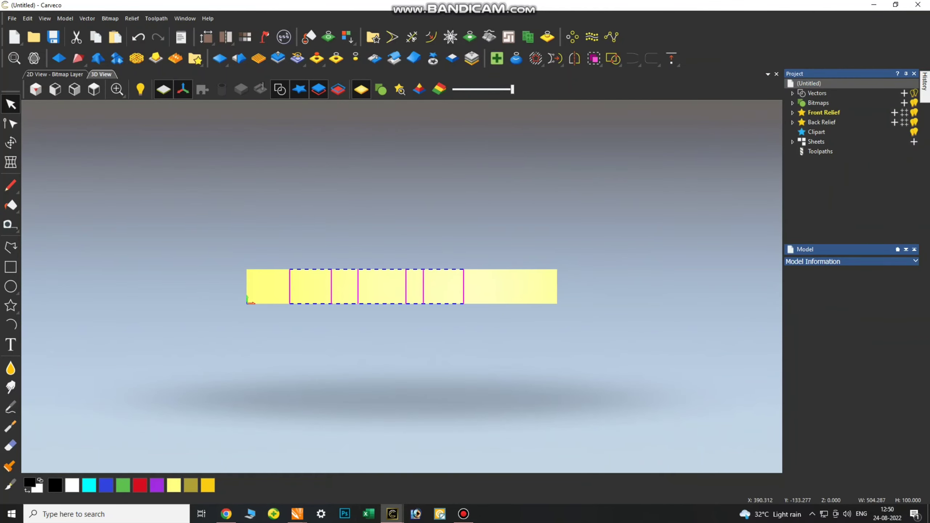
pyautogui.press('Escape')
pyautogui.scroll(2, 287, 270)
pyautogui.click(463, 514)
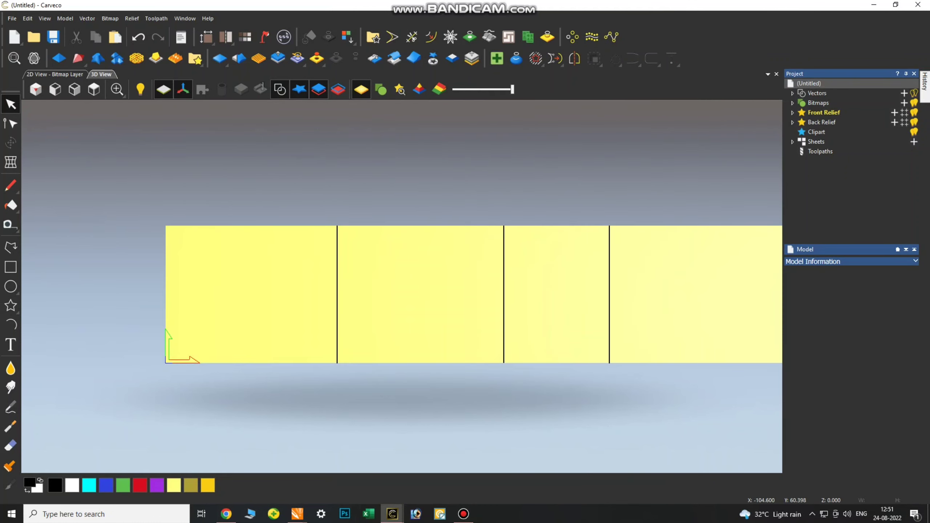
# - Draw a shallow Start - End - Point On Arc curve between the first two dividers and scale it to about 10 × 2.5 mm
pyautogui.click(11, 324)
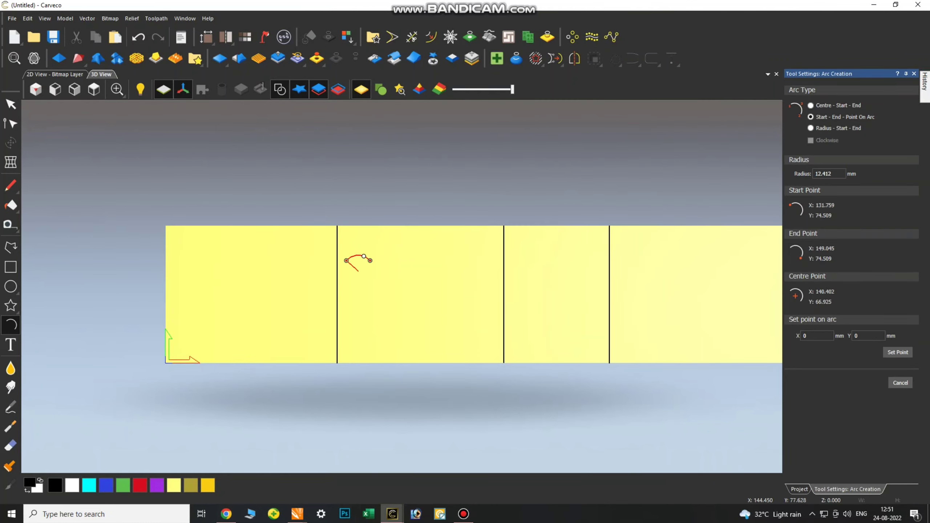
pyautogui.click(359, 255)
pyautogui.scroll(5, 353, 259)
pyautogui.click(10, 143)
pyautogui.scroll(3, 396, 264)
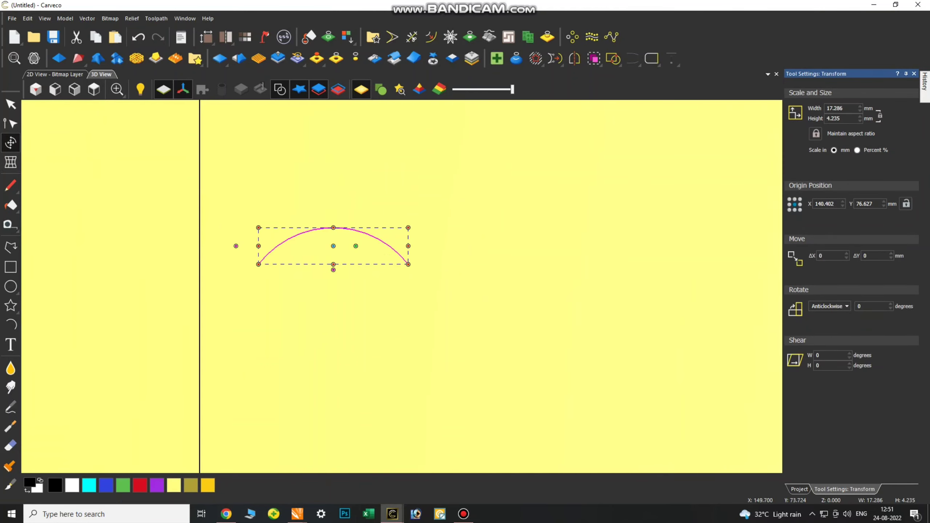
pyautogui.moveTo(409, 264); pyautogui.dragTo(345, 249)
pyautogui.scroll(-4, 304, 258)
pyautogui.click(10, 143)
# - Block copy the arc into a continuous horizontal row, using 8 columns, 1 row and 0 mm gaps
pyautogui.click(572, 37)
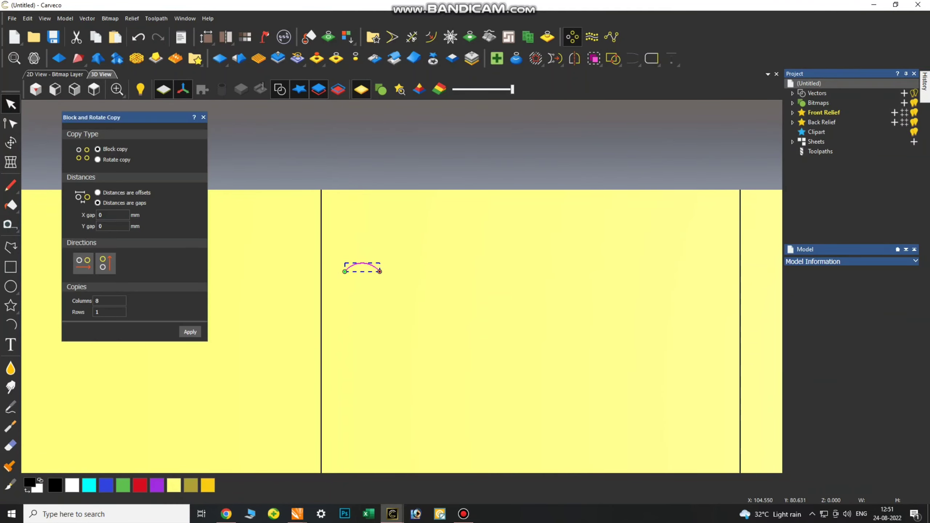
pyautogui.click(190, 332)
pyautogui.scroll(-1, 401, 287)
pyautogui.click(190, 332)
pyautogui.scroll(-8, 402, 286)
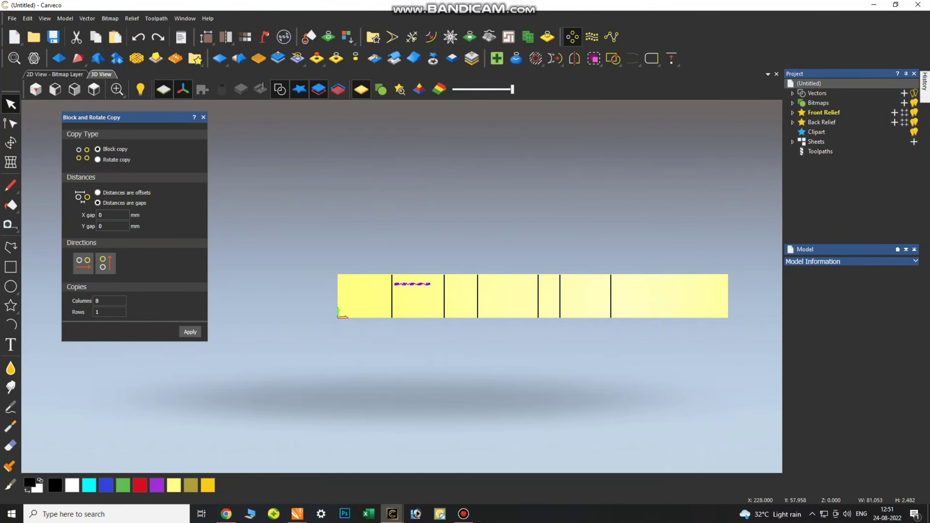
pyautogui.click(190, 332)
pyautogui.click(189, 332)
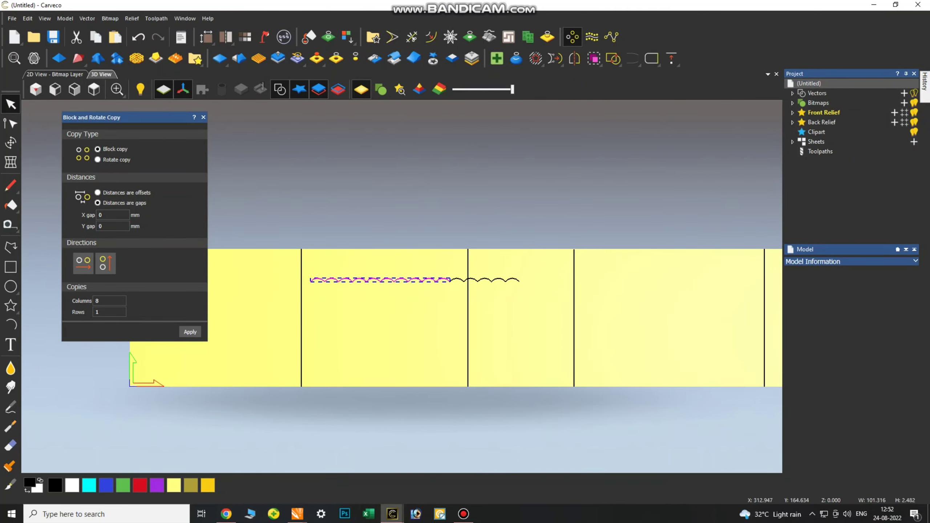
# - Join the arcs' coincident nodes into one wave about 152 mm long and move it above the model's upper edge
pyautogui.click(651, 59)
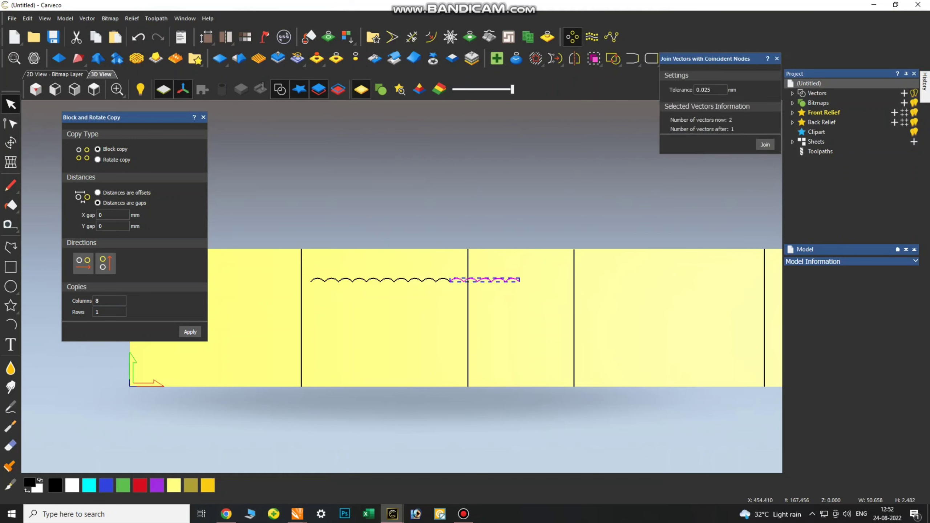
pyautogui.moveTo(469, 281); pyautogui.dragTo(465, 233)
pyautogui.scroll(-5, 464, 233)
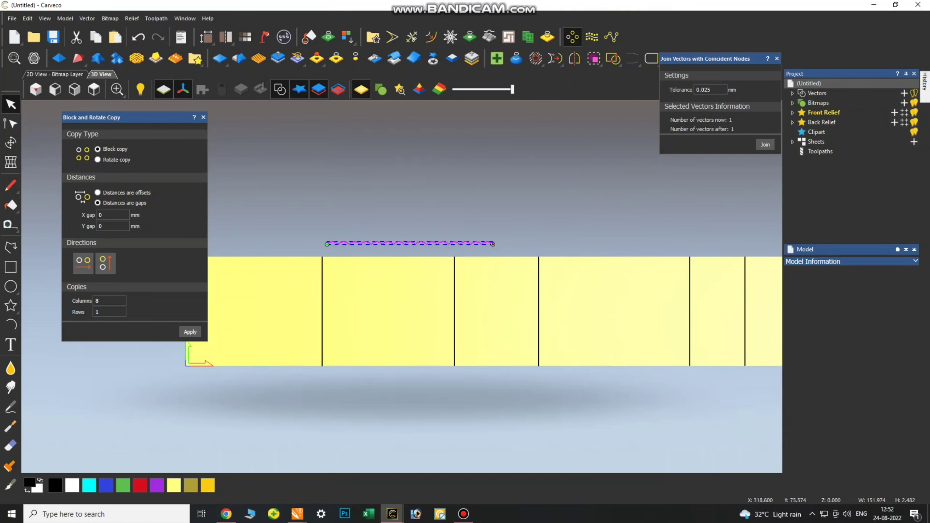
# - Draw two slanted polylines across the model's height, one before the first divider and one just past the second
pyautogui.click(420, 219)
pyautogui.click(10, 247)
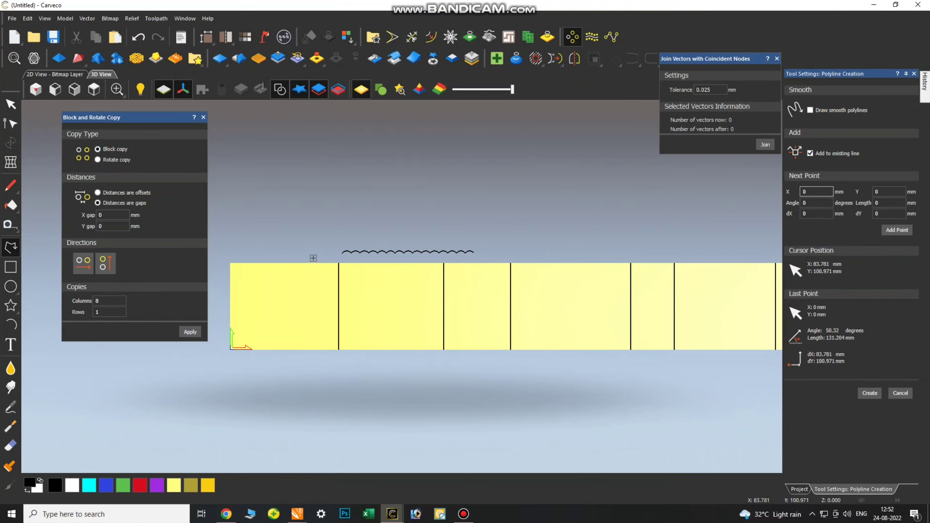
pyautogui.click(335, 360)
pyautogui.press('Escape')
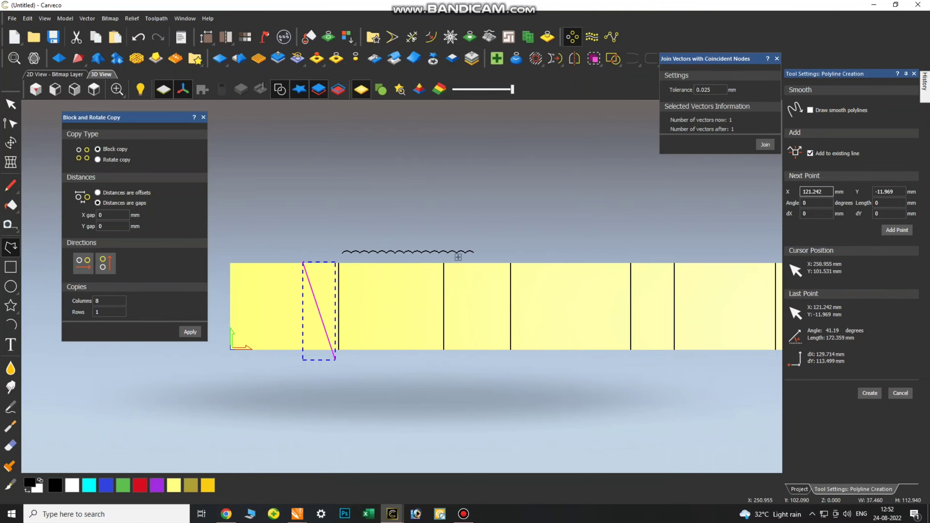
pyautogui.click(497, 368)
pyautogui.press('Escape')
pyautogui.click(10, 104)
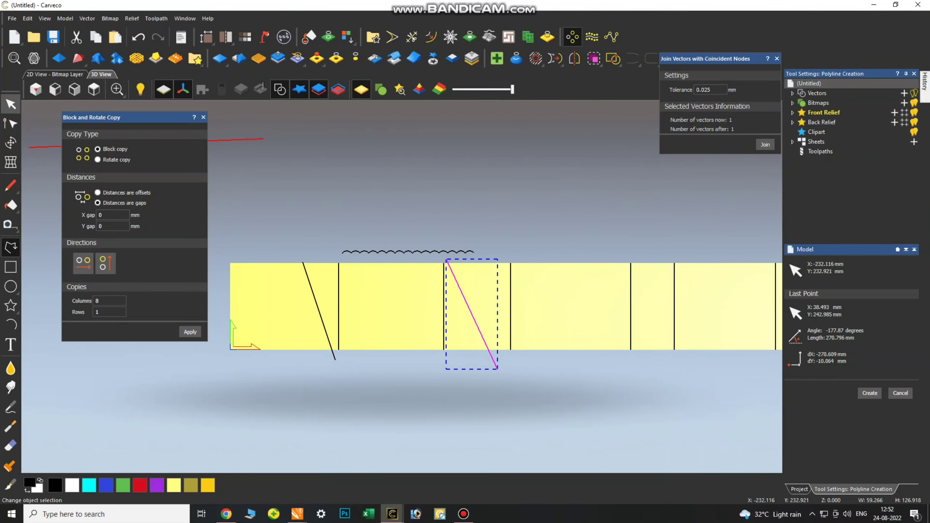
# - Create a Two Rail Sweep relief in Add mode with the slanted lines as rails and the wave as cross section
pyautogui.click(317, 305)
pyautogui.click(78, 58)
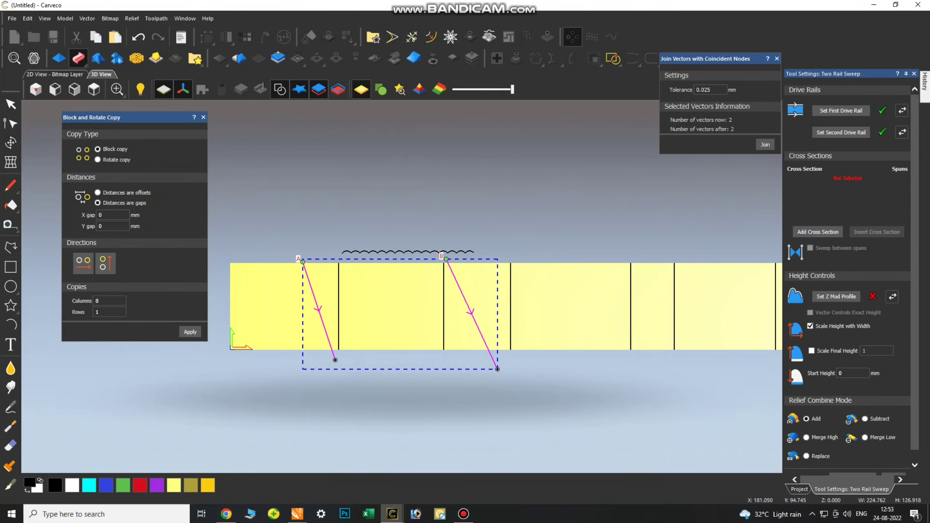
pyautogui.click(818, 232)
pyautogui.scroll(6, 373, 255)
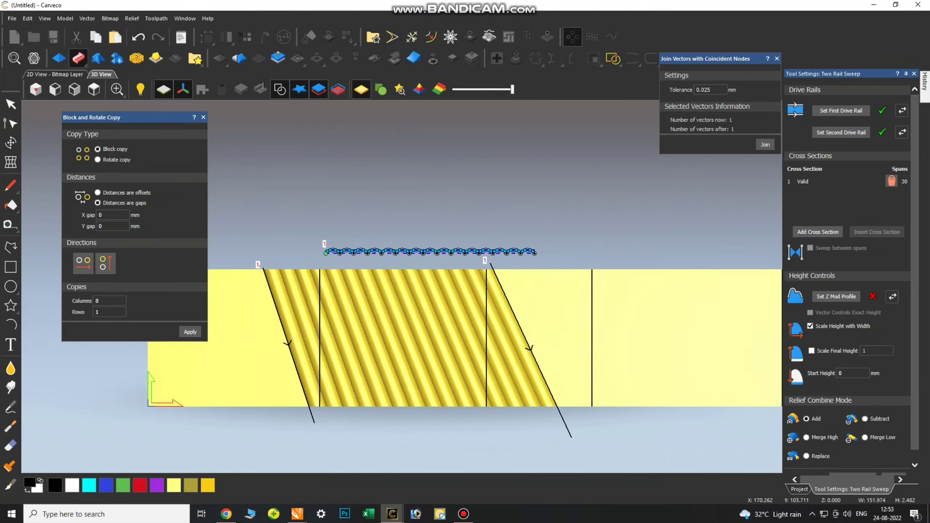
pyautogui.scroll(-6, 373, 256)
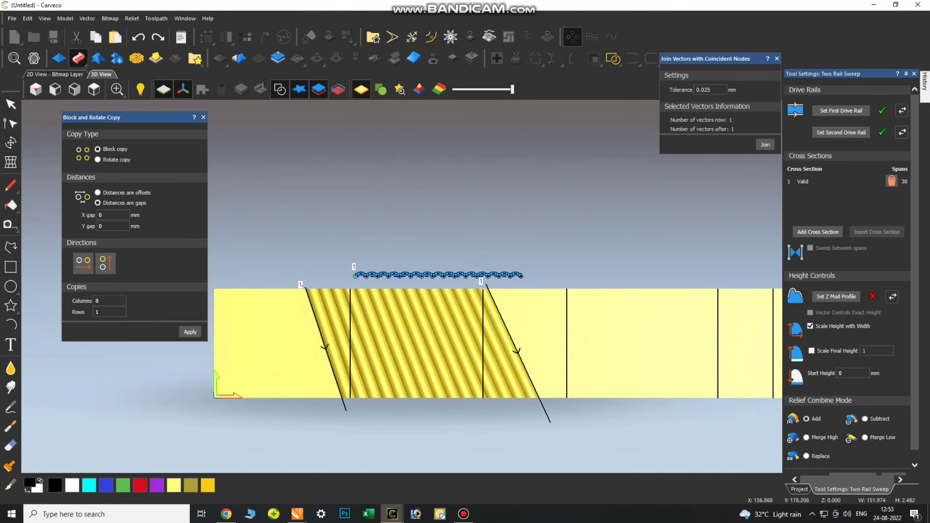
pyautogui.scroll(-1, 852, 455)
pyautogui.click(852, 467)
pyautogui.click(369, 362)
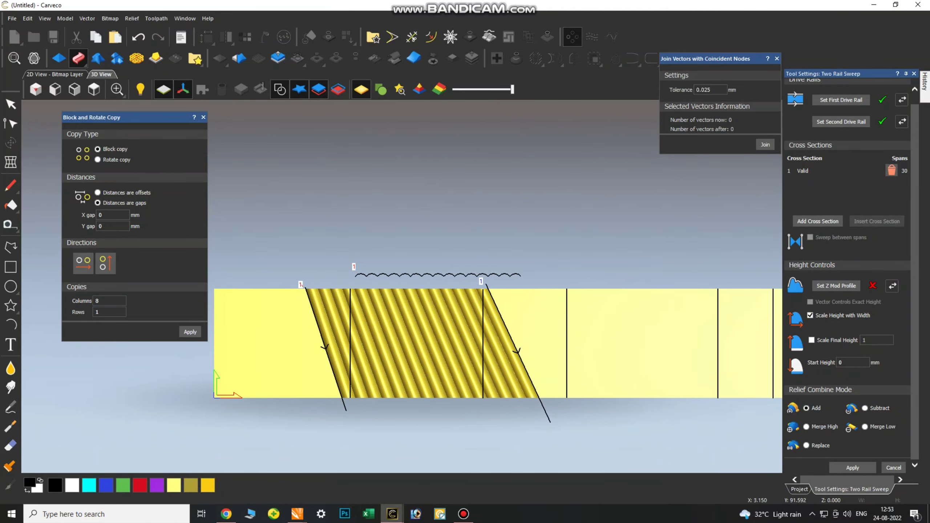
pyautogui.click(203, 117)
pyautogui.click(893, 468)
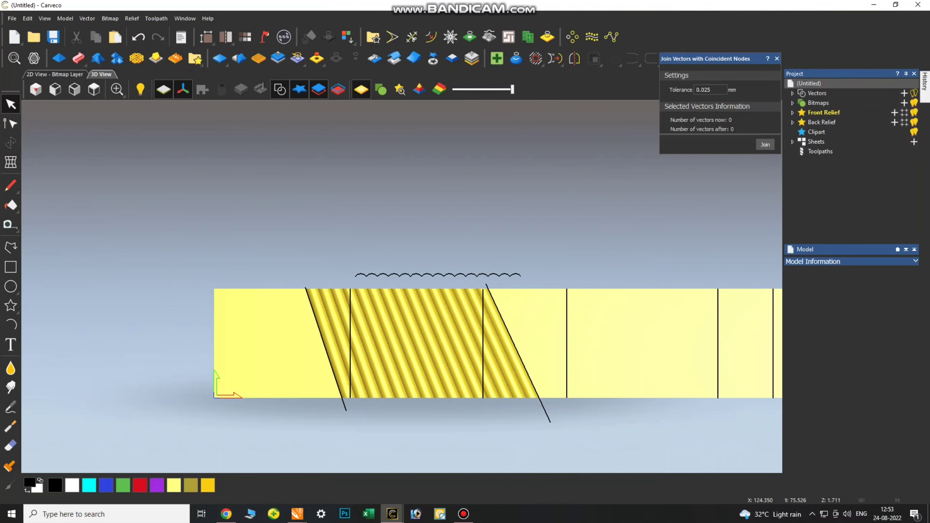
# - Draw a rectangle about 121 × 100 mm spanning the first two dividers and zero the relief outside it
pyautogui.click(351, 339)
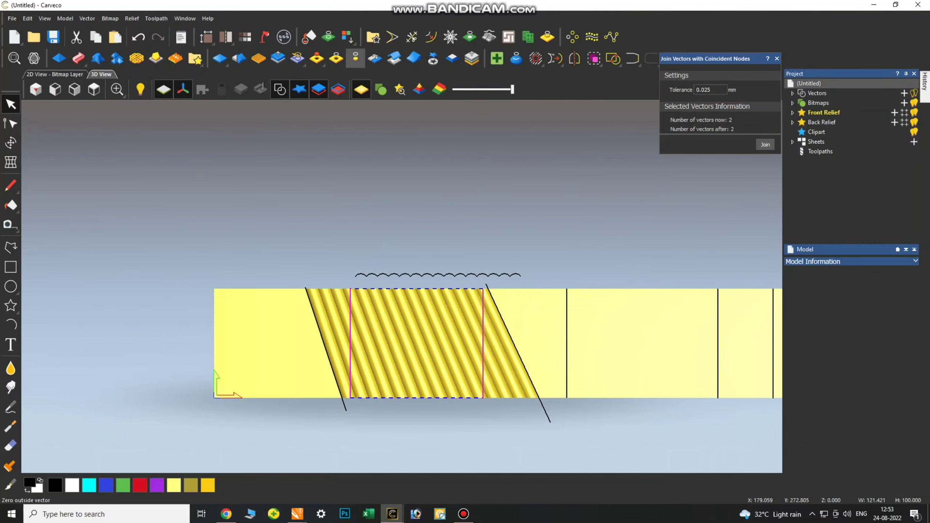
pyautogui.click(10, 267)
pyautogui.moveTo(351, 289)
pyautogui.mouseDown()
pyautogui.moveTo(368, 338)
pyautogui.moveTo(483, 398)
pyautogui.mouseUp()
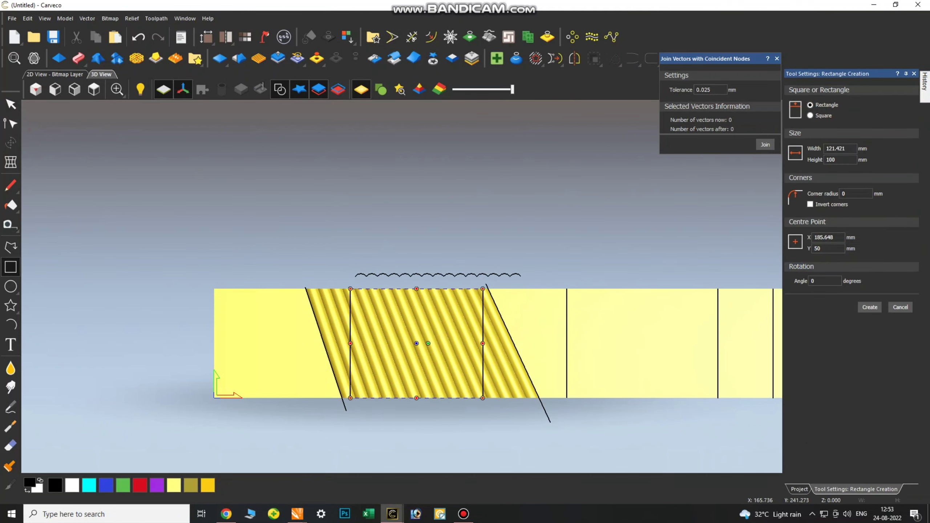
pyautogui.press('Return')
pyautogui.click(336, 58)
pyautogui.hotkey('ctrl', 'z')
pyautogui.click(355, 58)
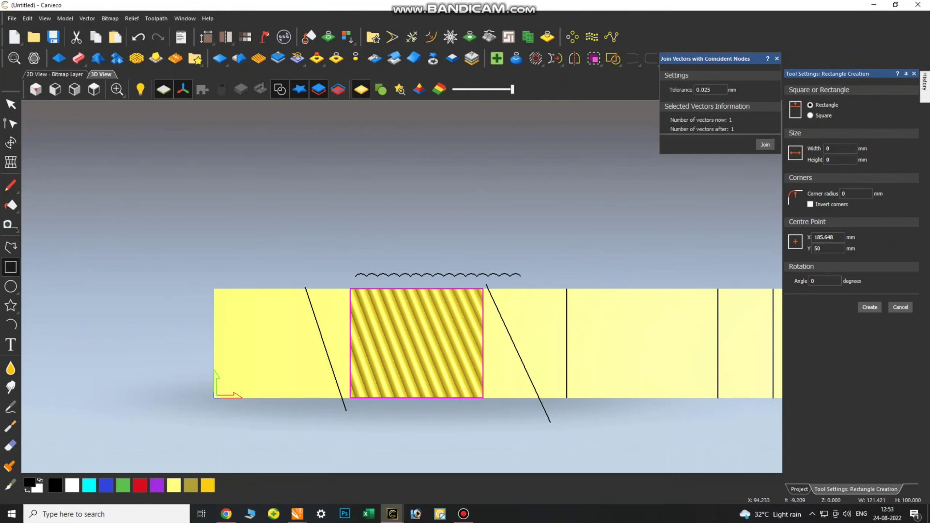
# - Delete the rectangle and both slanted rail lines
pyautogui.click(134, 155)
pyautogui.click(416, 289)
pyautogui.press('Delete')
pyautogui.click(512, 342)
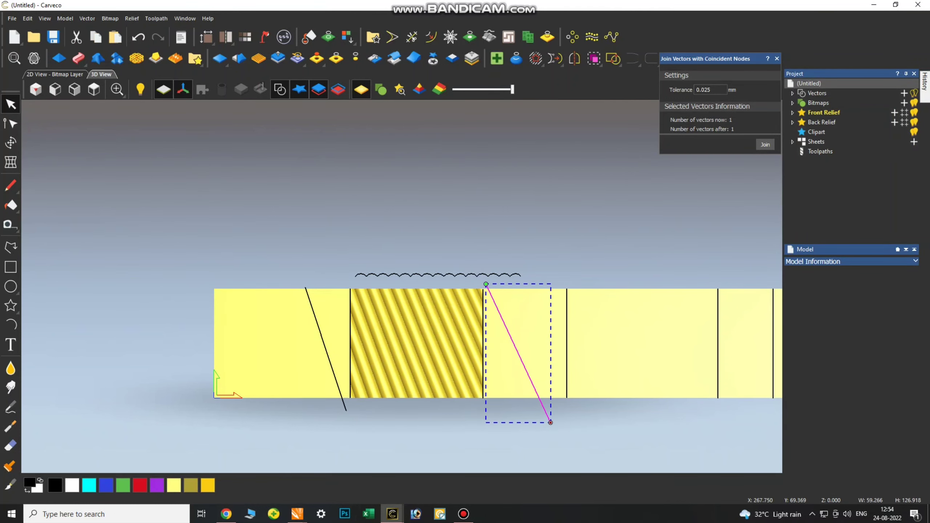
pyautogui.press('Delete')
pyautogui.click(326, 348)
pyautogui.press('Delete')
pyautogui.scroll(-1, 401, 286)
pyautogui.scroll(2, 554, 383)
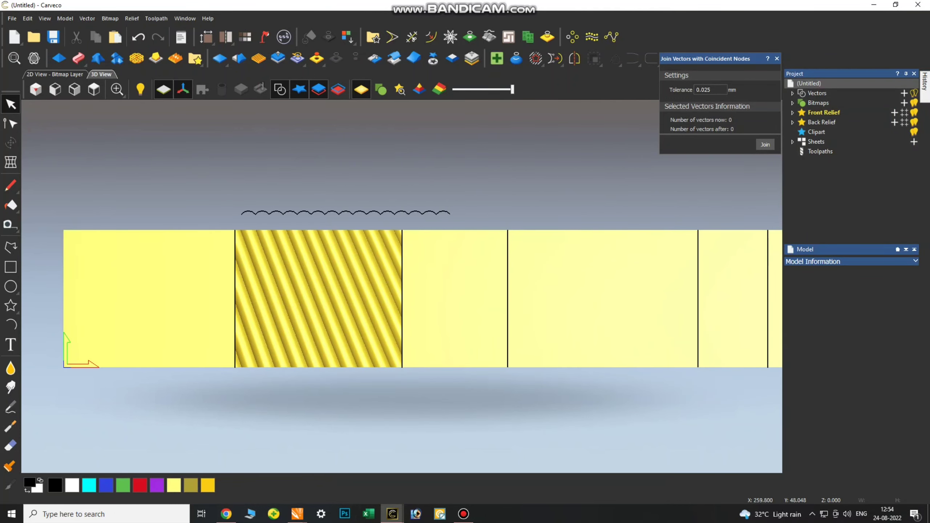
# - Try a Two Rail Sweep of the wave between the second and third dividers
pyautogui.click(402, 258)
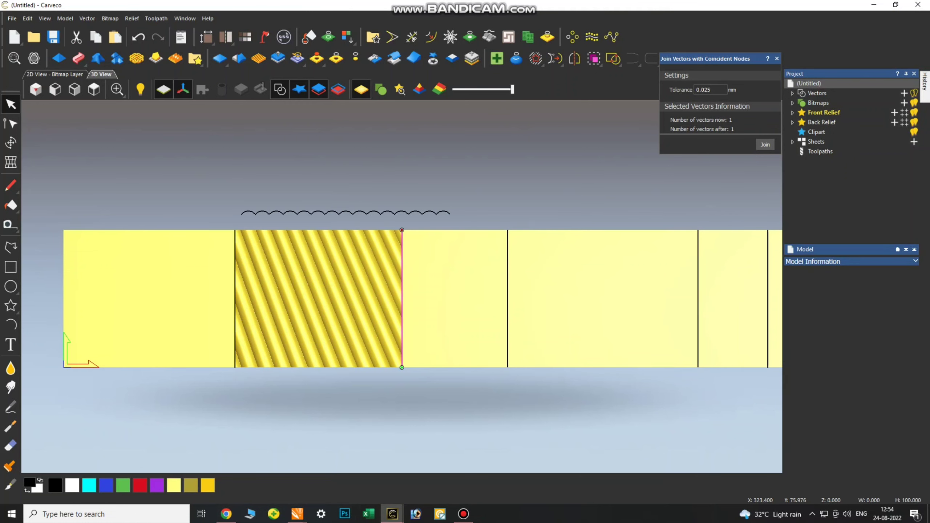
pyautogui.click(79, 58)
pyautogui.click(373, 211)
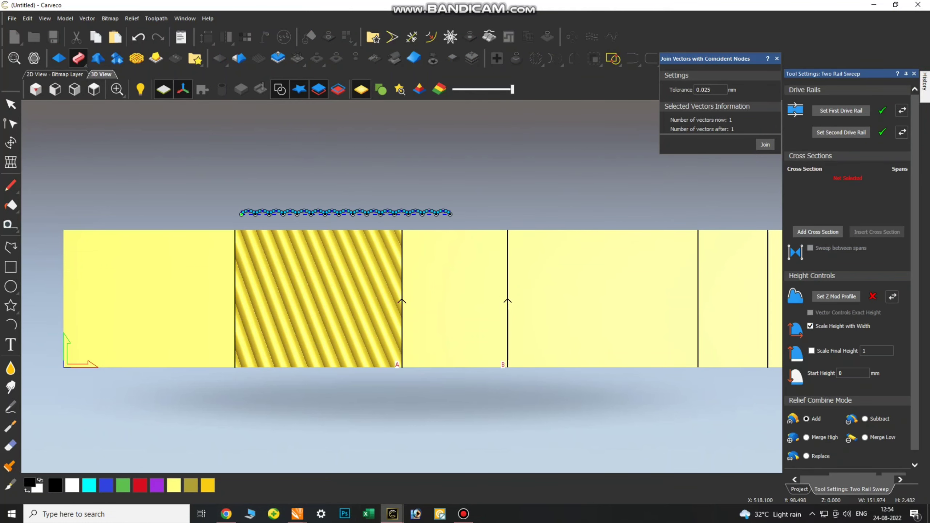
pyautogui.click(817, 232)
pyautogui.scroll(2, 385, 215)
pyautogui.scroll(-1, 845, 366)
pyautogui.click(852, 467)
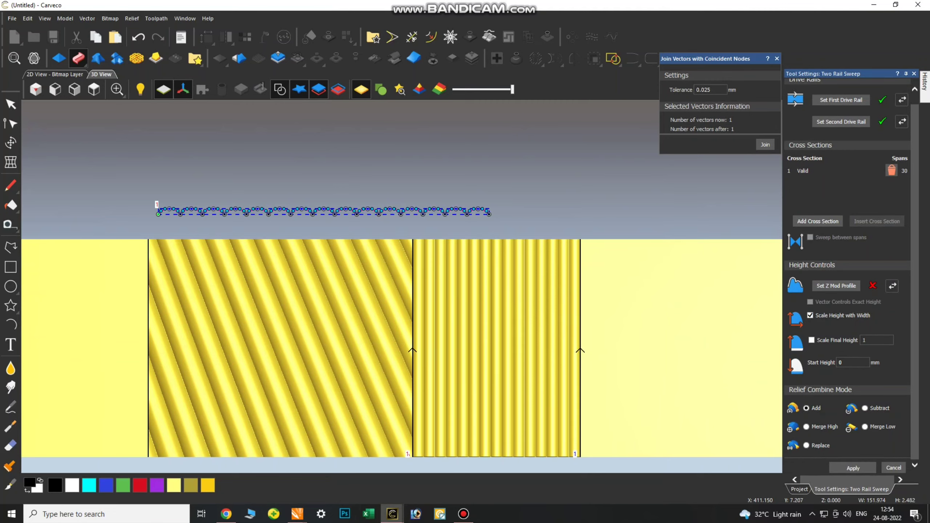
# - Check the section positions on the baluster relief in the other Carveco window, return to the fluted model and leave the sweep
pyautogui.scroll(-5, 549, 385)
pyautogui.moveTo(392, 514)
pyautogui.click(338, 472)
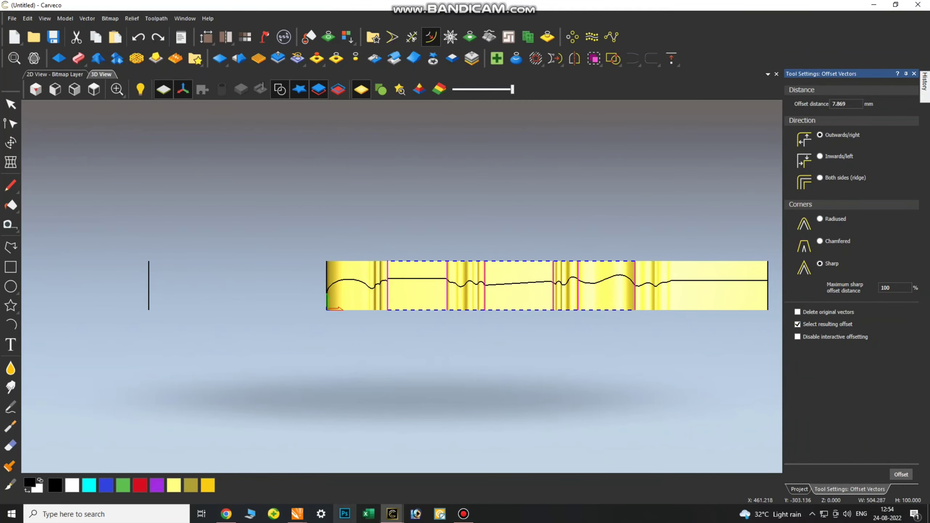
pyautogui.moveTo(392, 513)
pyautogui.click(444, 473)
pyautogui.click(893, 467)
# - Create a Two Rail Sweep with the third and fourth dividers as rails and the wave as cross section
pyautogui.click(458, 305)
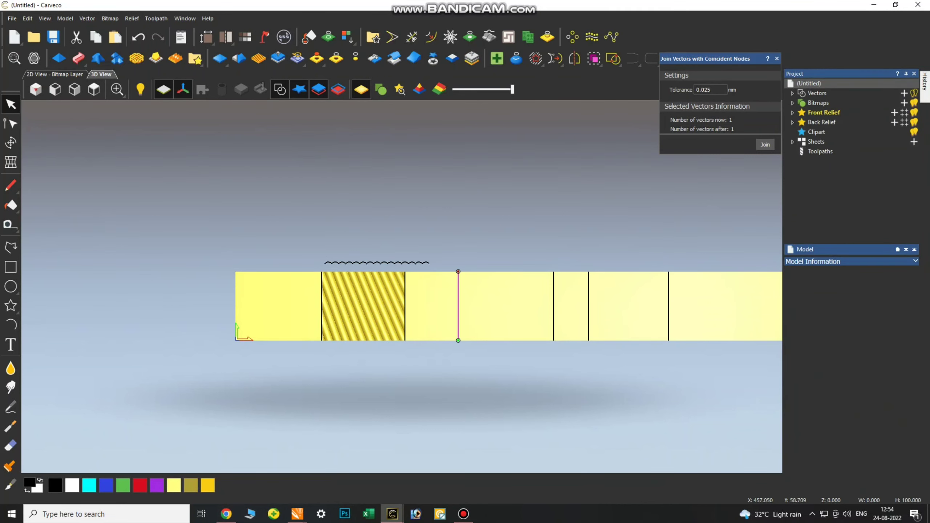
pyautogui.keyDown('shift'); pyautogui.click(554, 306); pyautogui.keyUp('shift')
pyautogui.click(78, 58)
pyautogui.click(377, 262)
pyautogui.click(817, 231)
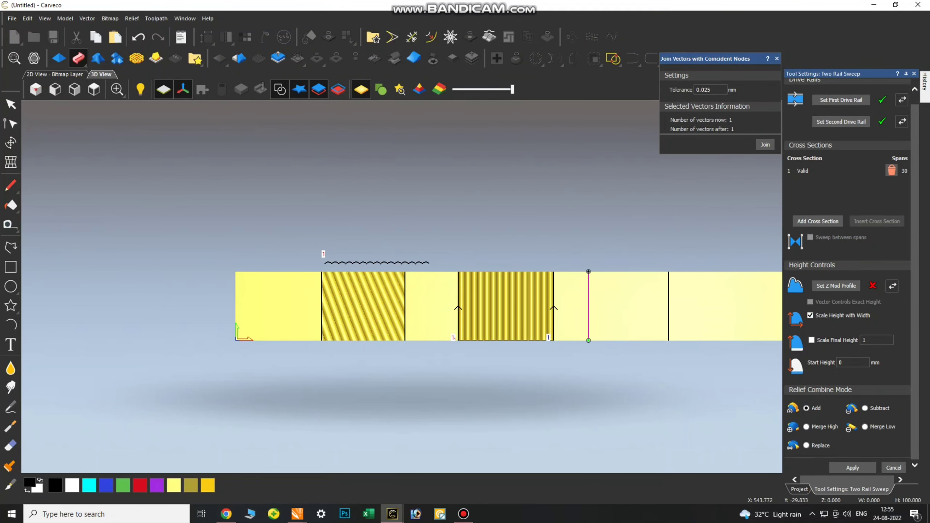
pyautogui.click(11, 247)
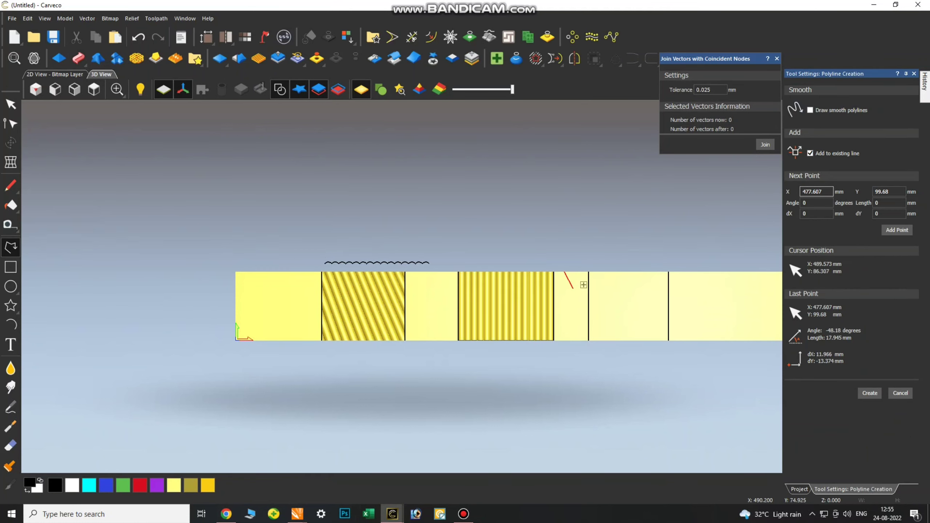
pyautogui.click(586, 340)
pyautogui.rightClick(586, 308)
pyautogui.press('Escape')
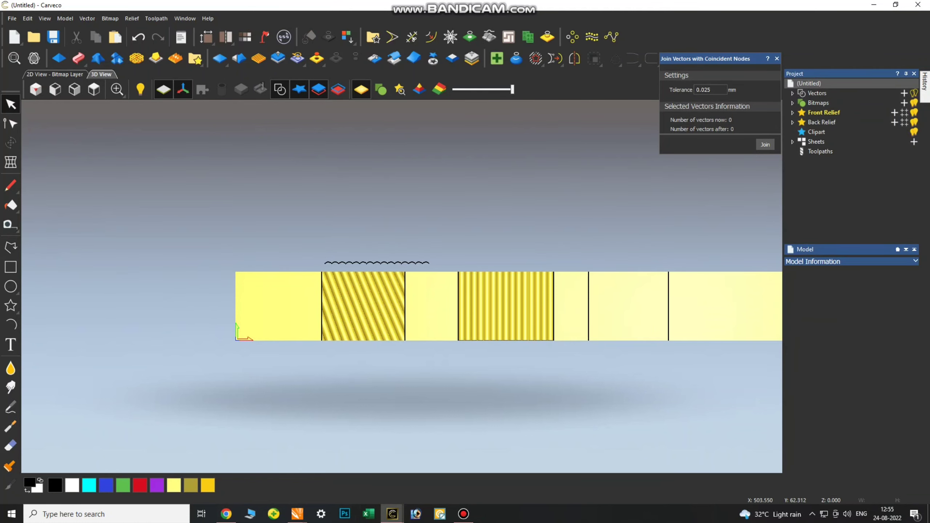
# - Draw two slanted rail lines about 110 mm high, one on each side of the section between the fifth and sixth dividers
pyautogui.click(10, 248)
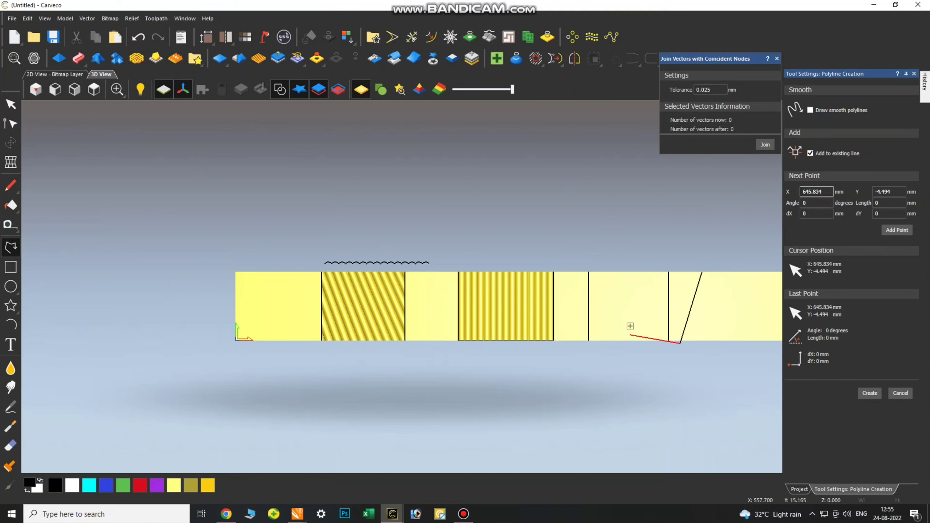
pyautogui.rightClick(629, 326)
pyautogui.click(563, 345)
pyautogui.press('Escape')
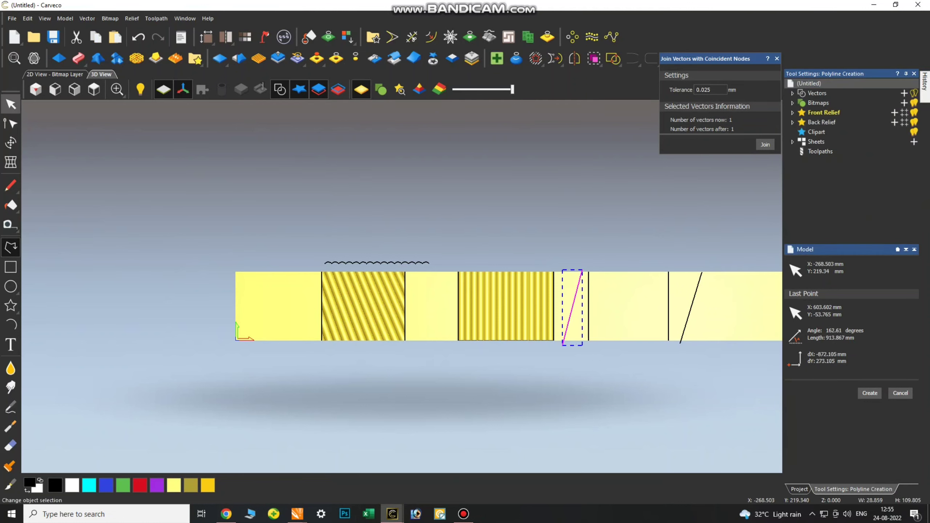
# - Create a Two Rail Sweep with the two slanted lines as rails and the wave as cross section
pyautogui.click(79, 58)
pyautogui.click(377, 262)
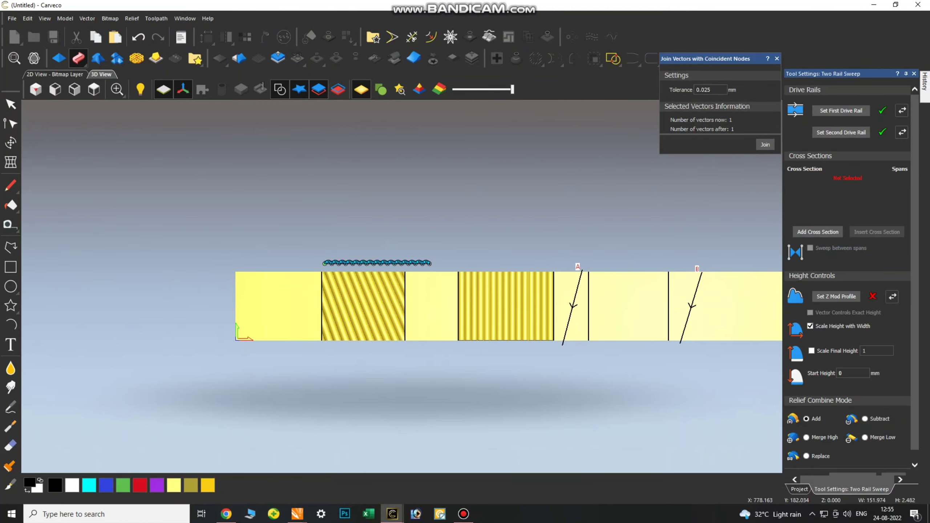
pyautogui.click(818, 232)
pyautogui.click(852, 475)
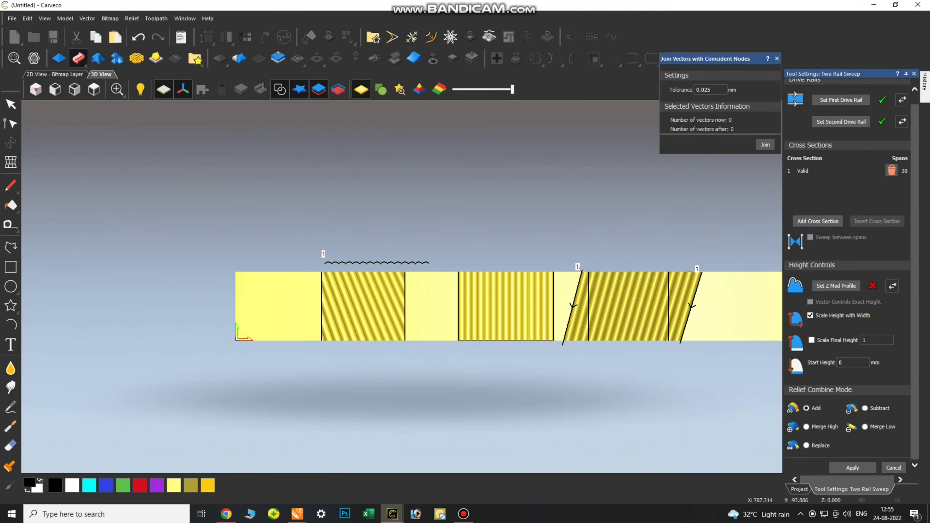
pyautogui.click(893, 467)
# - Create a 116.457 × 100 mm rectangle between the fifth and sixth dividers
pyautogui.click(10, 267)
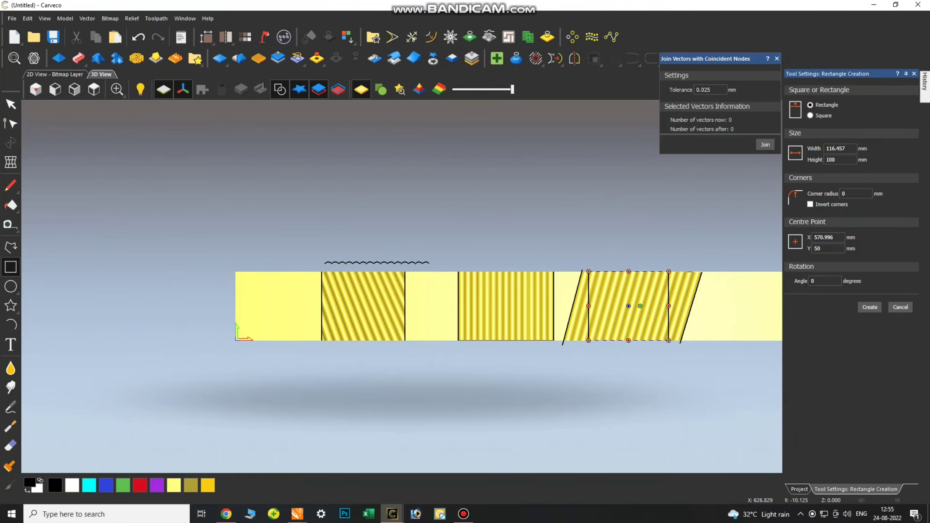
pyautogui.click(869, 307)
# - Try to clear the relief outside the rectangle and delete the leftover guide vectors, and undo these changes
pyautogui.click(453, 58)
pyautogui.click(11, 104)
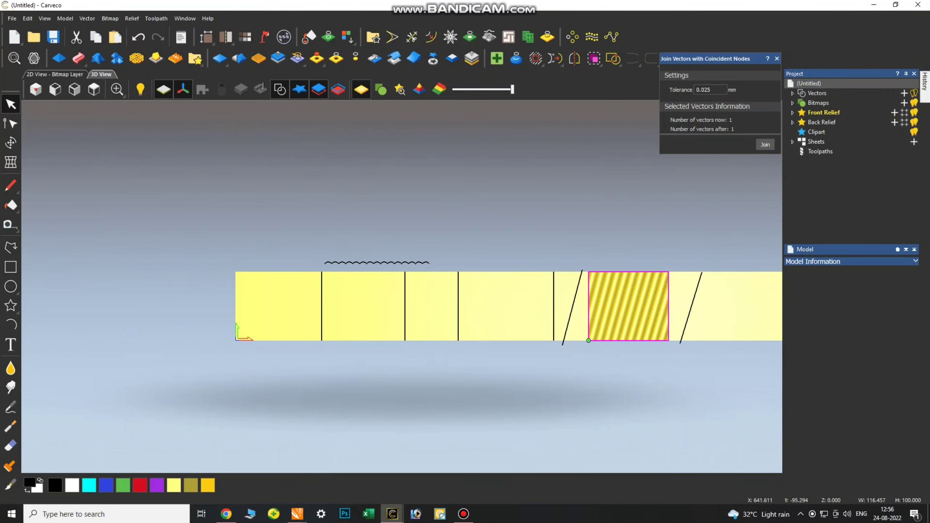
pyautogui.click(569, 320)
pyautogui.press('Delete')
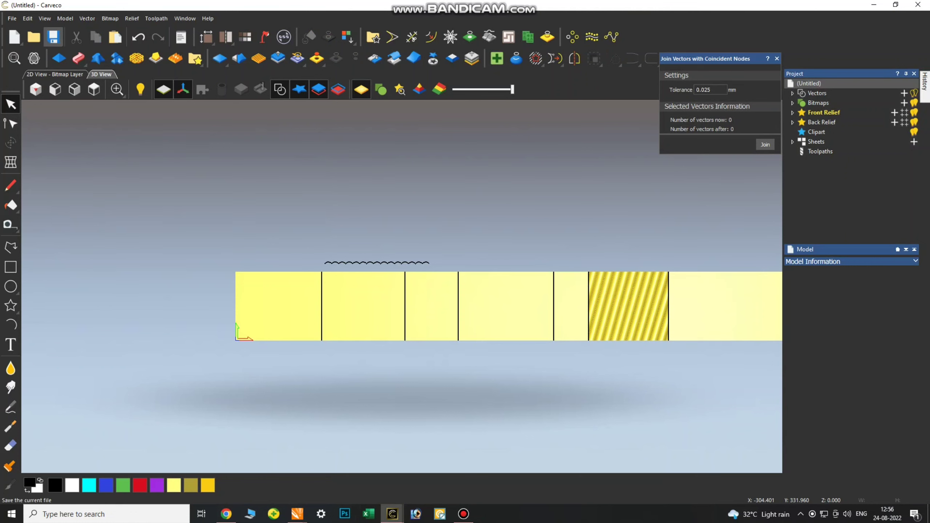
pyautogui.click(53, 37)
pyautogui.press('Escape')
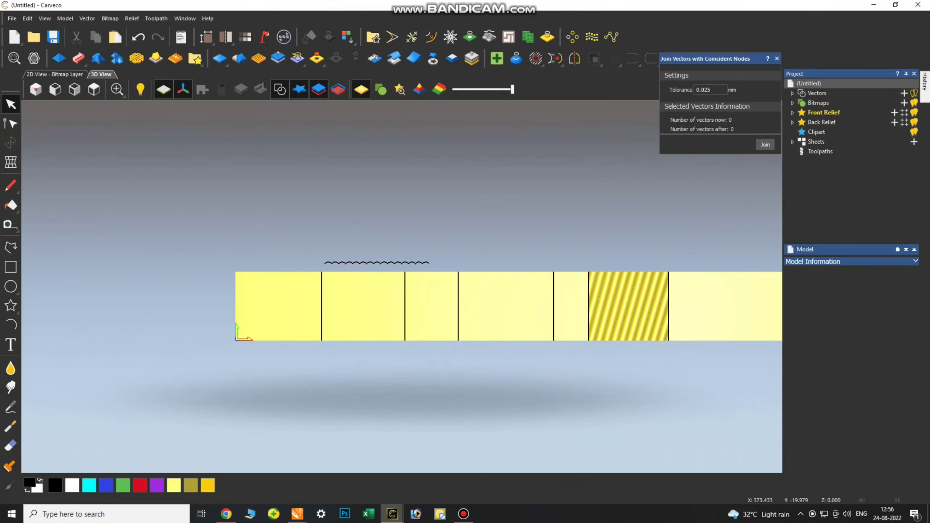
pyautogui.hotkey('ctrl', 'z')
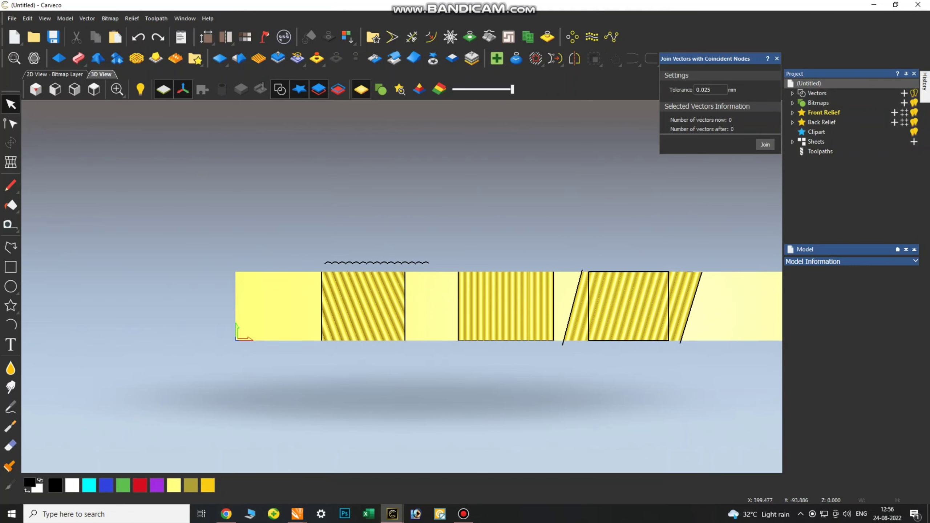
# - Try to zero the relief inside the rectangle around the third fluted section, and undo it
pyautogui.click(668, 298)
pyautogui.scroll(2, 670, 298)
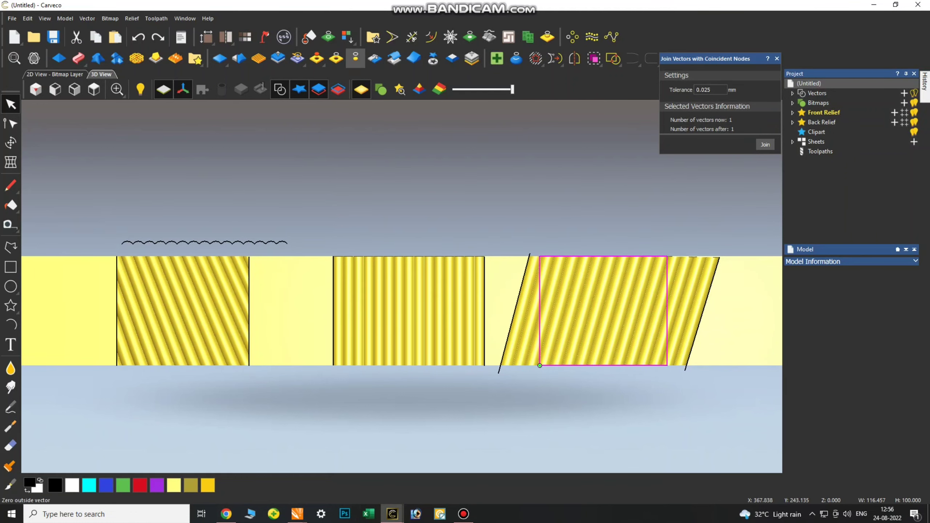
pyautogui.click(336, 58)
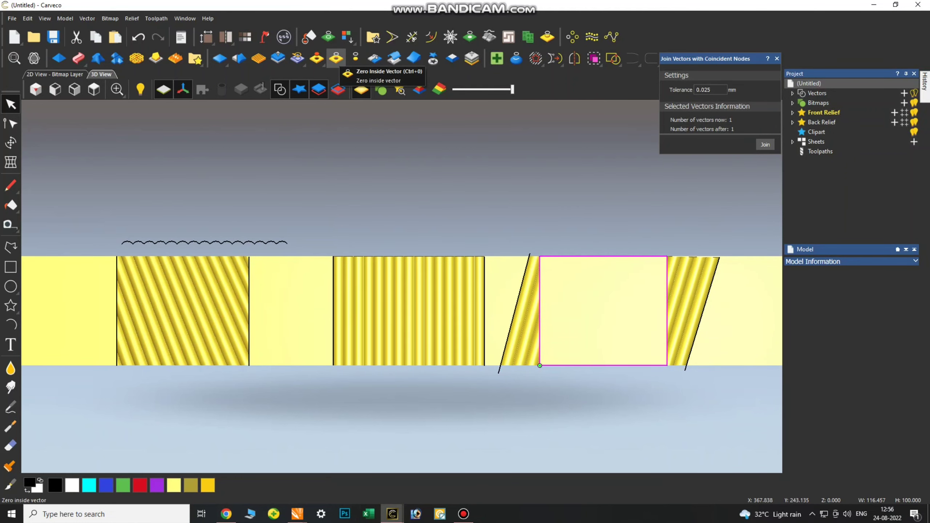
pyautogui.hotkey('ctrl', 'z')
pyautogui.click(432, 57)
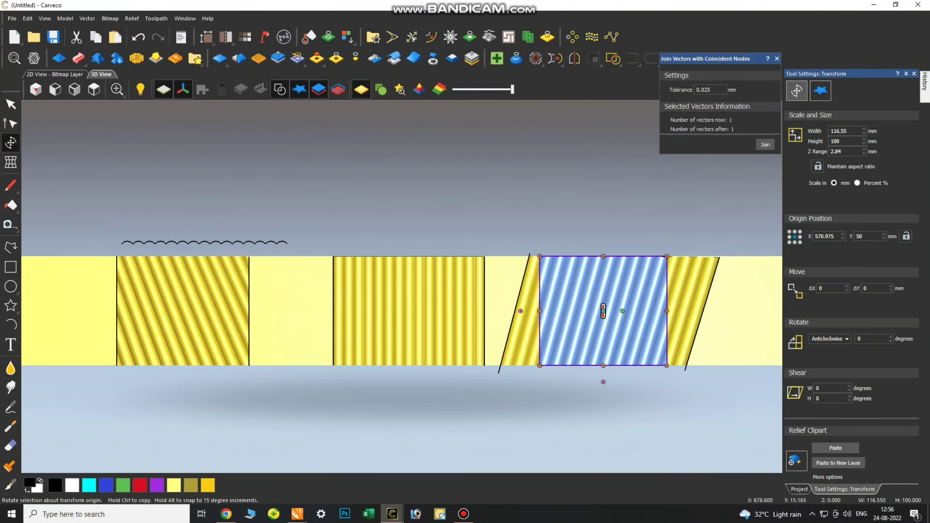
pyautogui.press('Return')
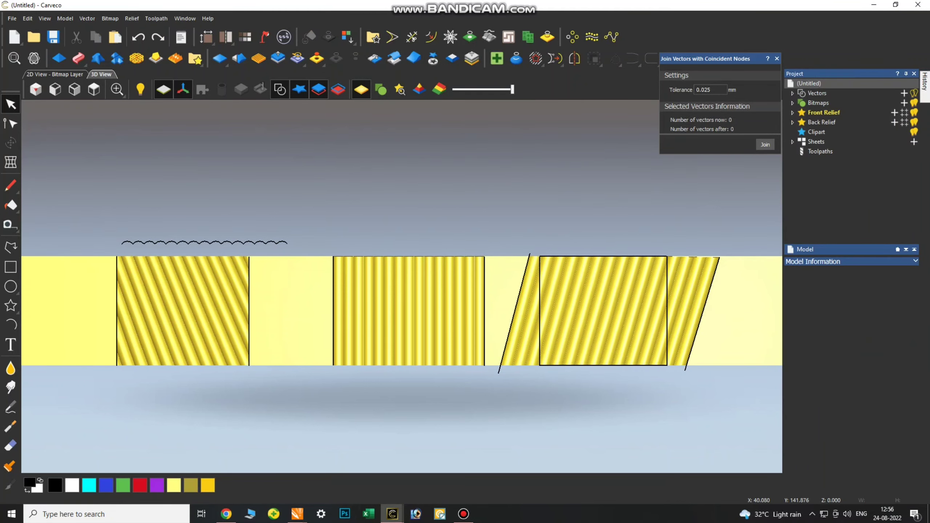
# - Create a 138.664 × 100 mm rectangle around the straight fluted section and a 121.421 × 100 mm one around the first slanted section
pyautogui.click(10, 267)
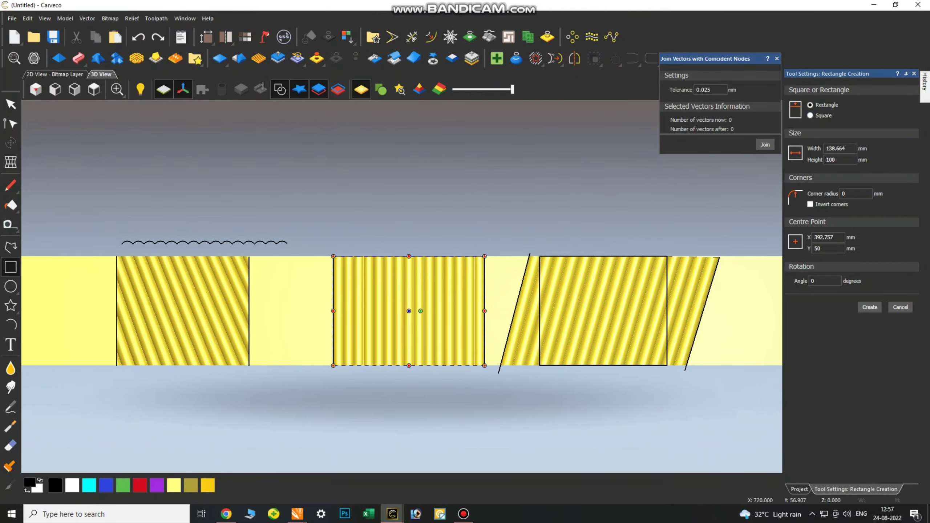
pyautogui.click(333, 311)
pyautogui.press('Return')
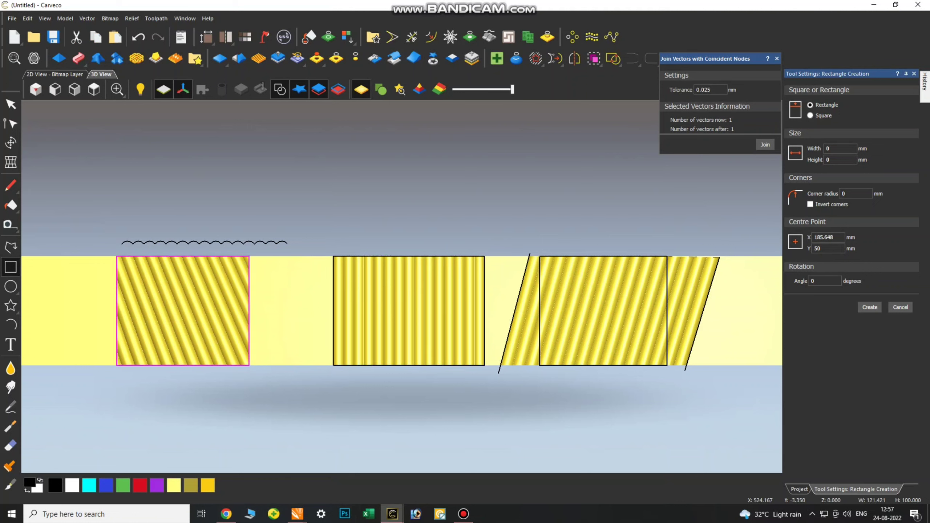
pyautogui.press('Escape')
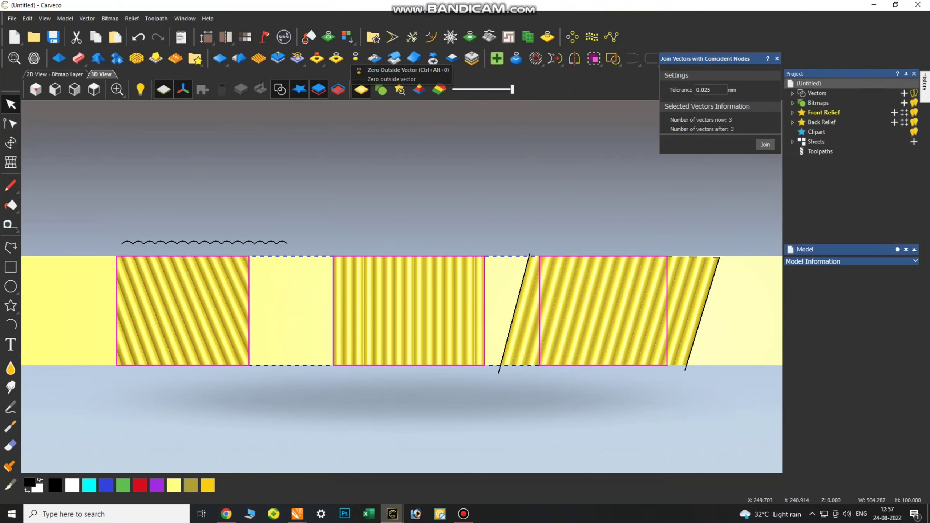
# - Zero the relief outside the three section rectangles and hide the vectors
pyautogui.click(356, 58)
pyautogui.click(464, 409)
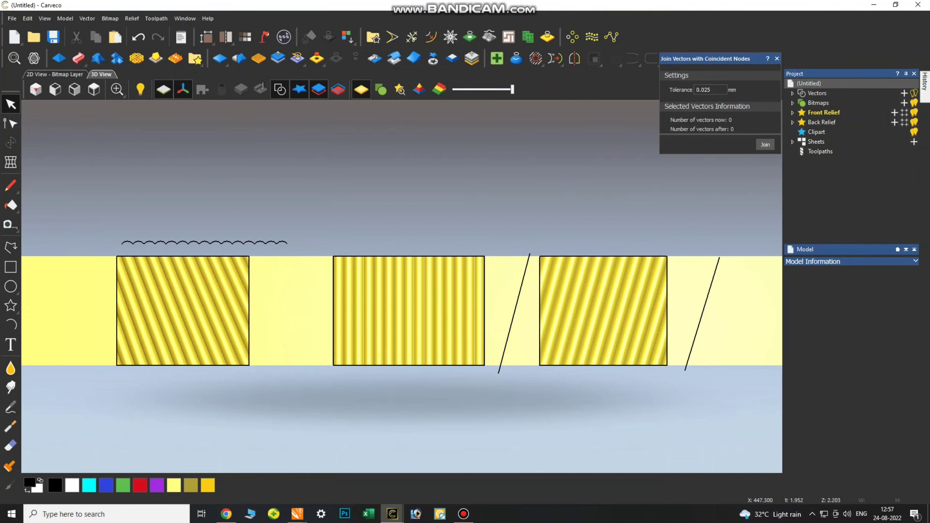
pyautogui.click(280, 89)
# - Save the fluted model on the Desktop as 1b
pyautogui.click(53, 37)
pyautogui.write('1b')
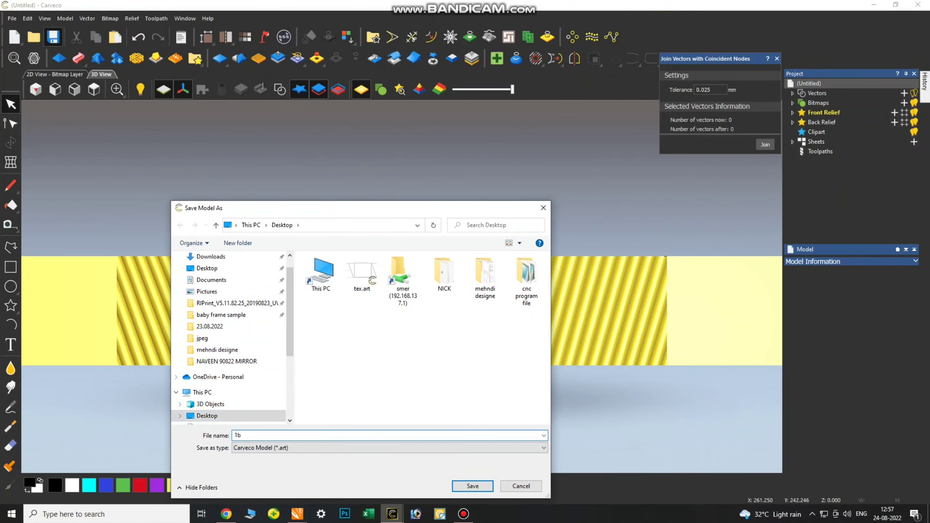
pyautogui.press('Return')
# - Switch to the Carveco window with the baluster relief and import and paste the 1b.art relief onto it
pyautogui.moveTo(392, 514)
pyautogui.click(339, 473)
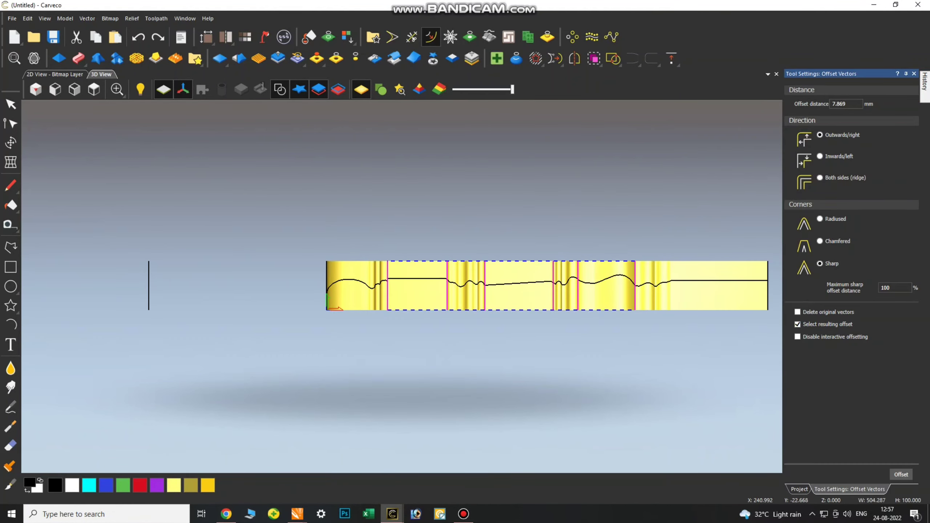
pyautogui.click(132, 19)
pyautogui.click(142, 32)
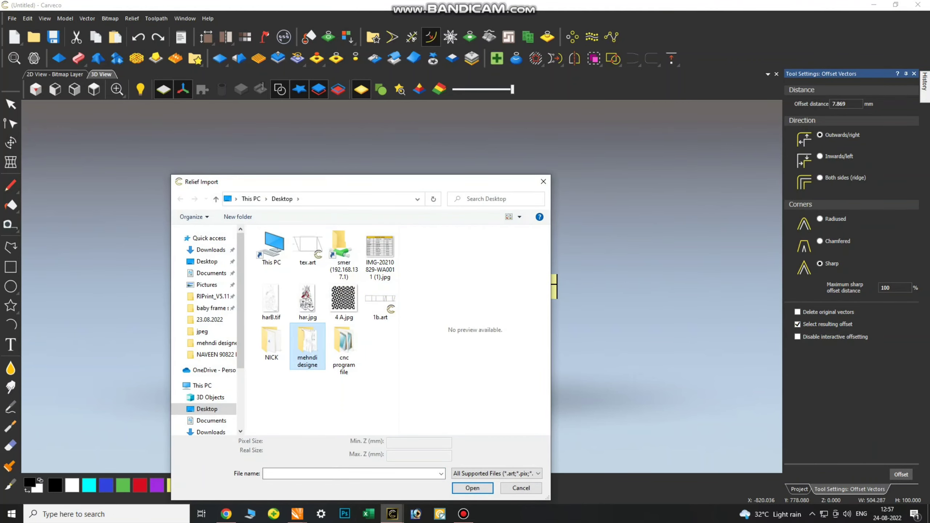
pyautogui.click(379, 302)
pyautogui.click(472, 487)
pyautogui.click(821, 91)
pyautogui.click(835, 448)
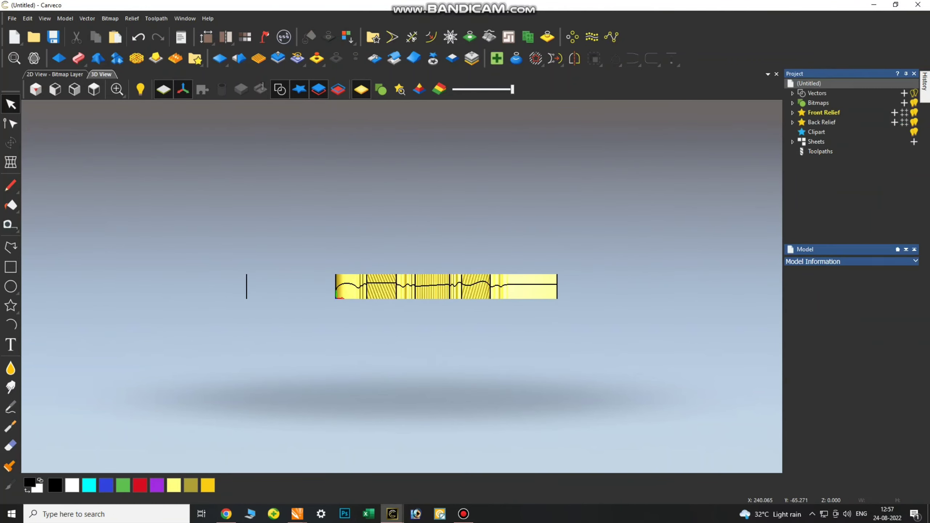
# - Wrap the combined baluster and flute relief into a round form with Rotary Relief
pyautogui.scroll(5, 385, 287)
pyautogui.scroll(-3, 387, 314)
pyautogui.moveTo(388, 315); pyautogui.dragTo(397, 269)
pyautogui.scroll(-1, 402, 253)
pyautogui.scroll(2, 403, 253)
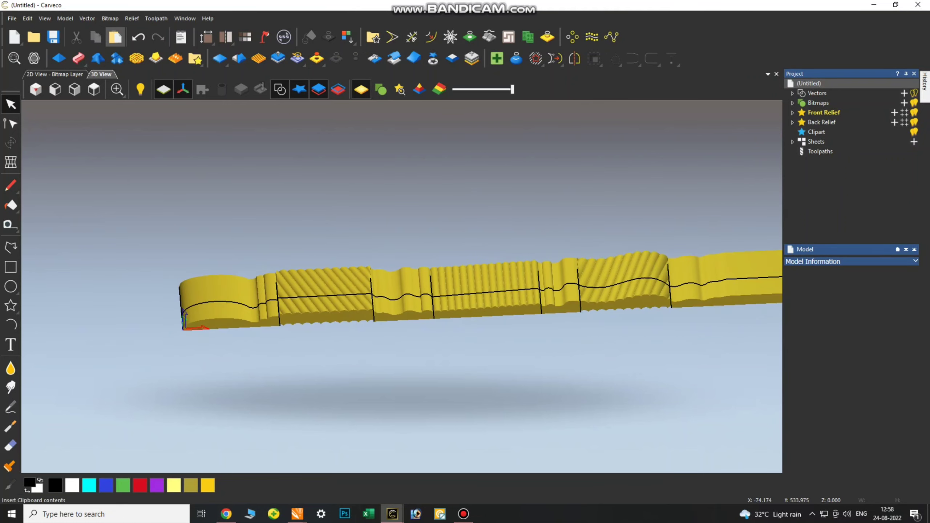
pyautogui.click(132, 19)
pyautogui.moveTo(172, 162)
pyautogui.click(266, 161)
pyautogui.click(497, 297)
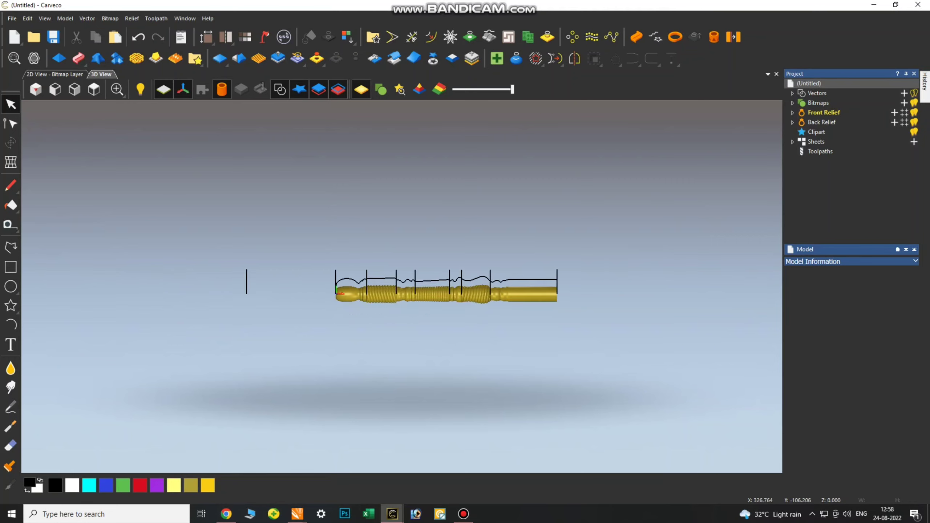
# - Hide the vectors and examine the fluted sections of the wrapped baluster
pyautogui.click(280, 89)
pyautogui.scroll(-4, 401, 287)
pyautogui.click(34, 58)
pyautogui.moveTo(366, 278); pyautogui.dragTo(407, 326)
pyautogui.scroll(-3, 402, 287)
pyautogui.scroll(3, 401, 287)
# - Set up a Machine Relief toolpath for the whole relief with a Ball Nose 6 mm finishing tool
pyautogui.click(820, 151)
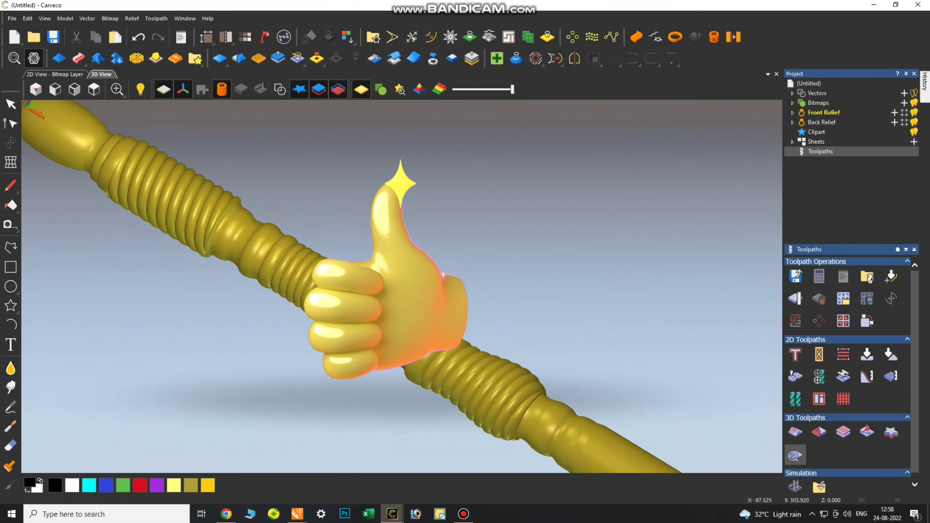
pyautogui.click(794, 432)
pyautogui.click(88, 138)
pyautogui.click(88, 138)
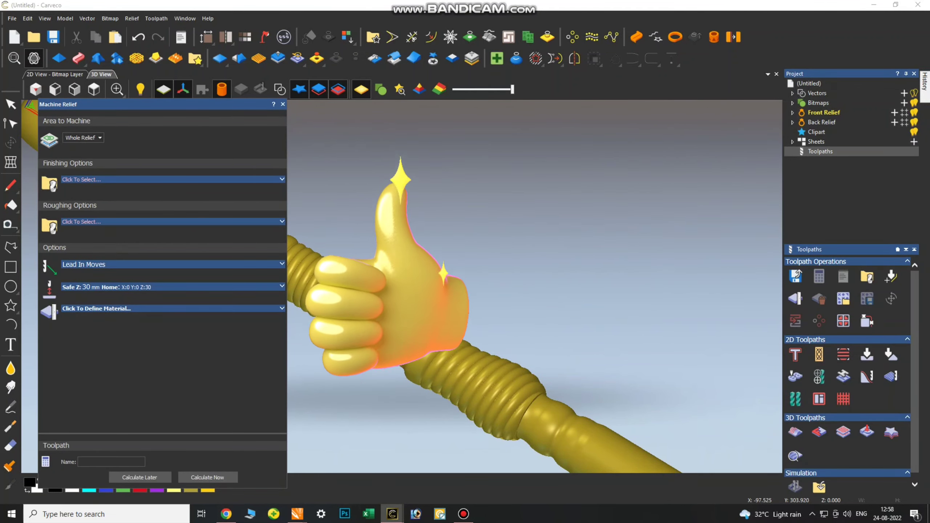
pyautogui.click(88, 137)
pyautogui.click(88, 137)
pyautogui.click(173, 179)
pyautogui.click(364, 294)
pyautogui.click(570, 342)
pyautogui.click(172, 179)
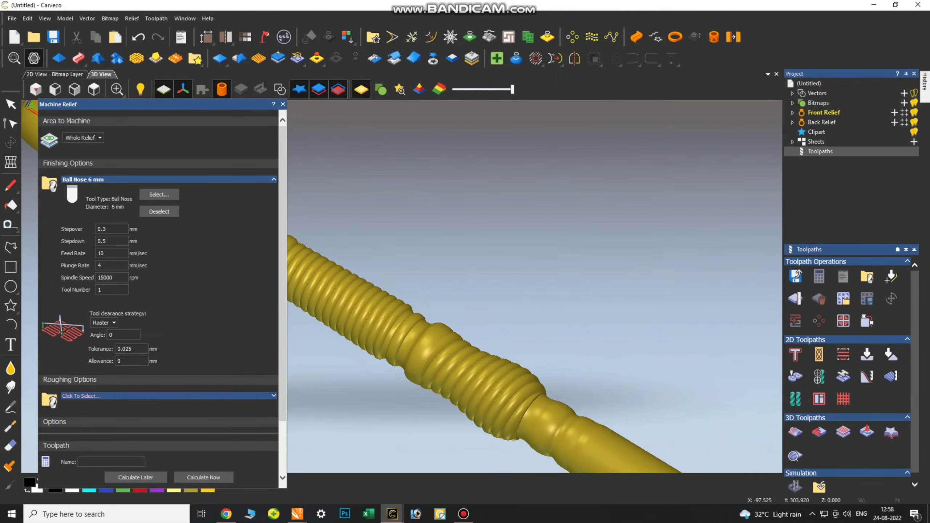
# - Define the toolpath's material with a thickness of 30 mm
pyautogui.scroll(-3, 162, 271)
pyautogui.click(96, 418)
pyautogui.click(197, 365)
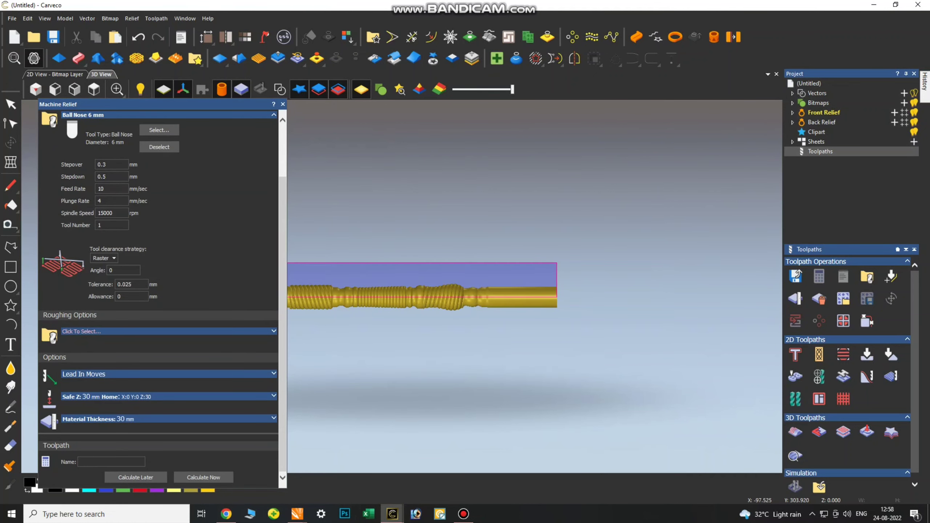
# - Calculate the Machine Relief toolpath and simulate it on the whole model at standard resolution
pyautogui.click(203, 477)
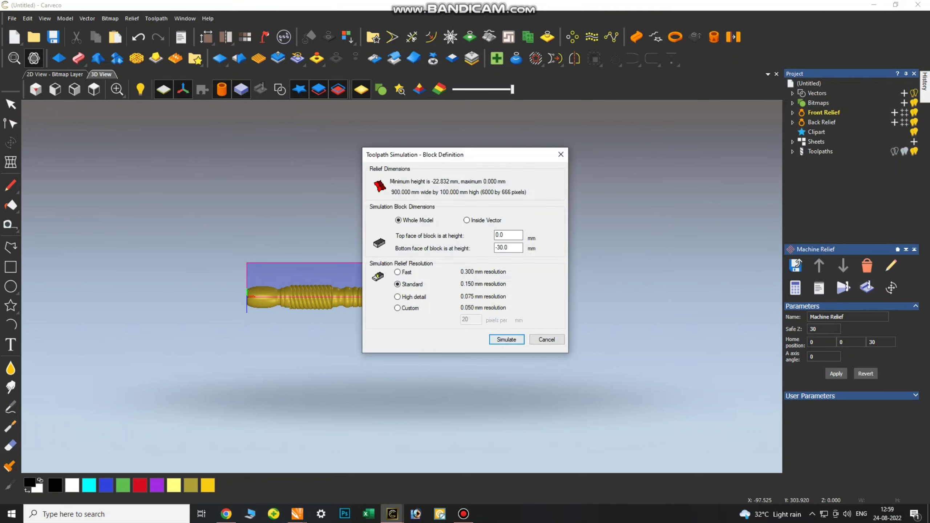
pyautogui.press('Return')
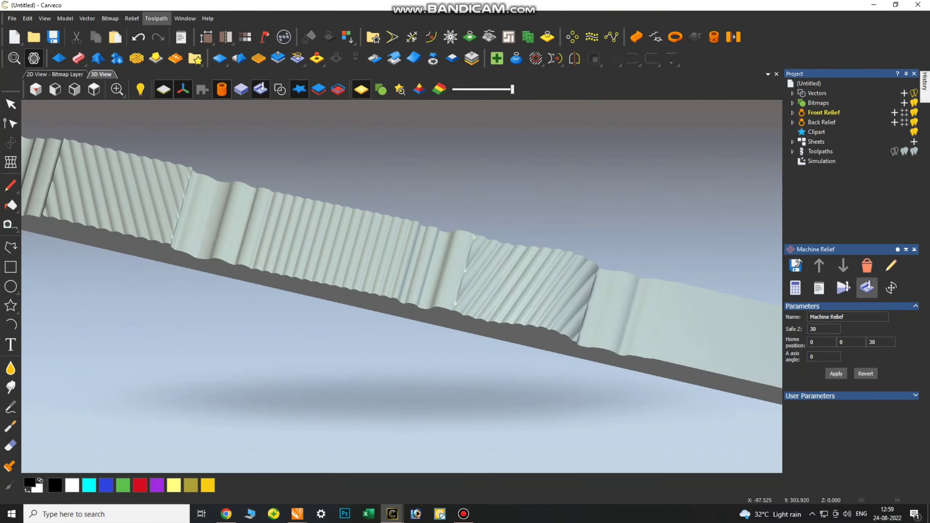
# - Apply Rotary Relief to the machined model to show the baluster in wrapped form
pyautogui.click(132, 18)
pyautogui.moveTo(159, 162)
pyautogui.click(266, 162)
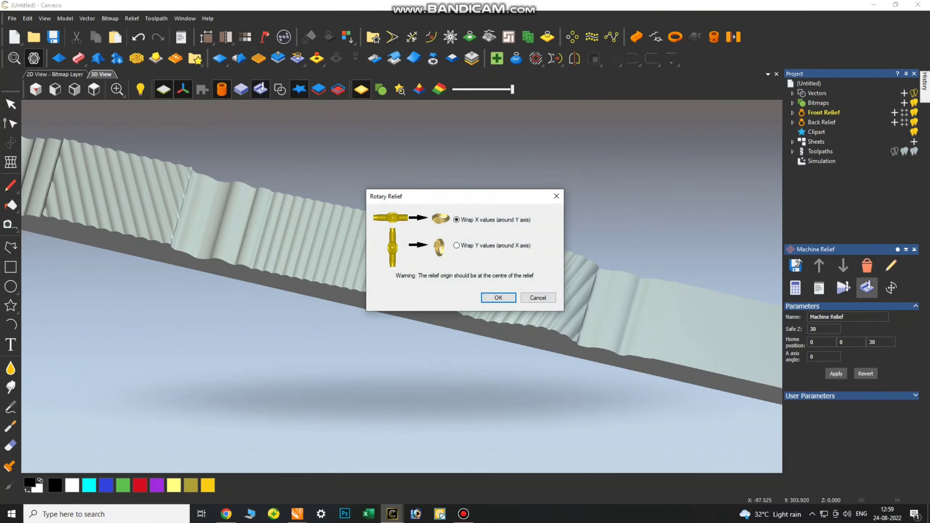
pyautogui.press('Return')
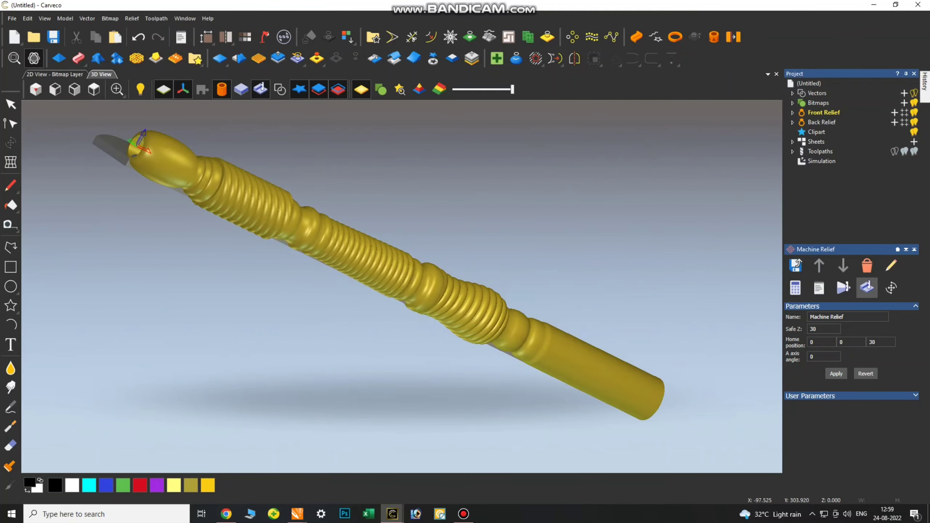